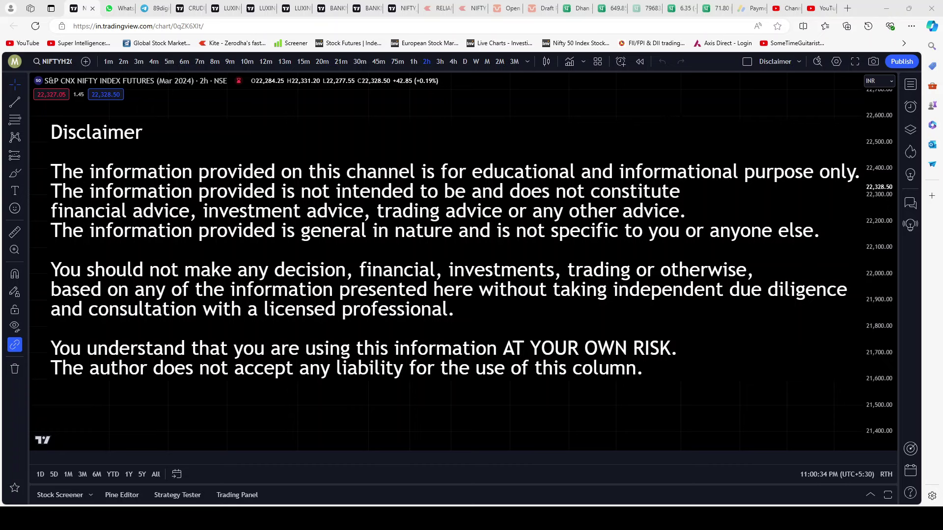
Switch to the Nifty Bank Index two-chart layout and view the script description of the JMA indicator
left_click(328, 8)
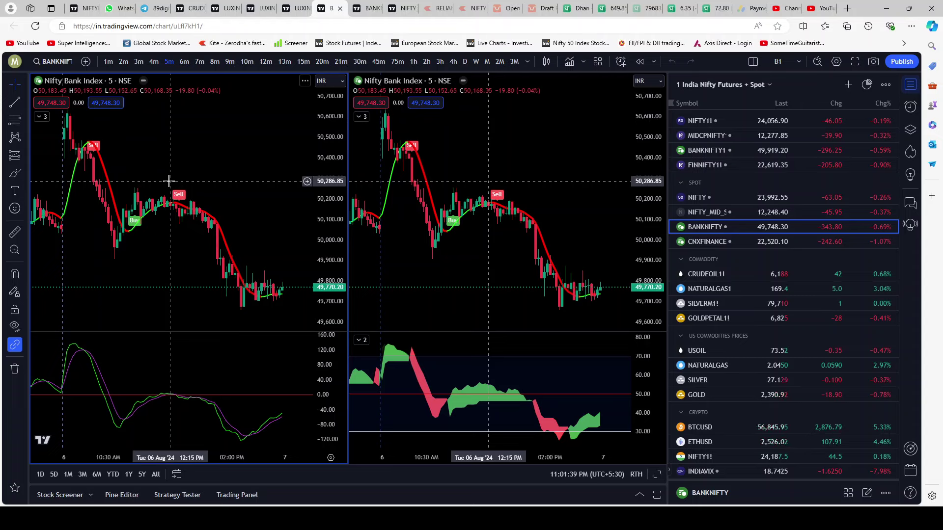
left_click(38, 117)
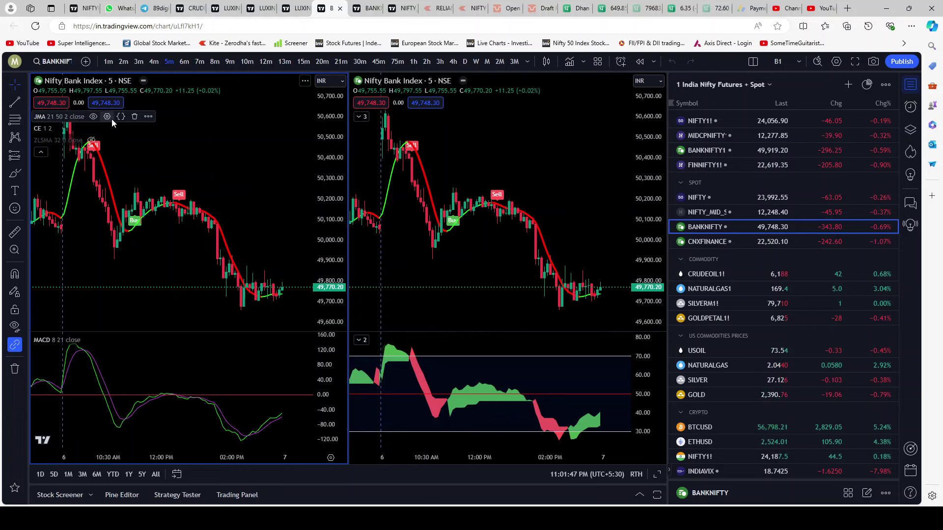
left_click(148, 117)
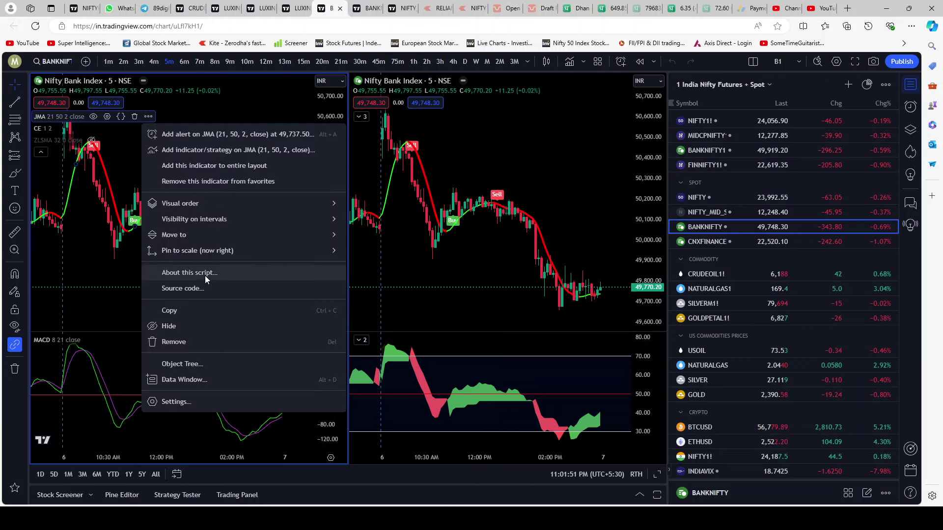
left_click(372, 247)
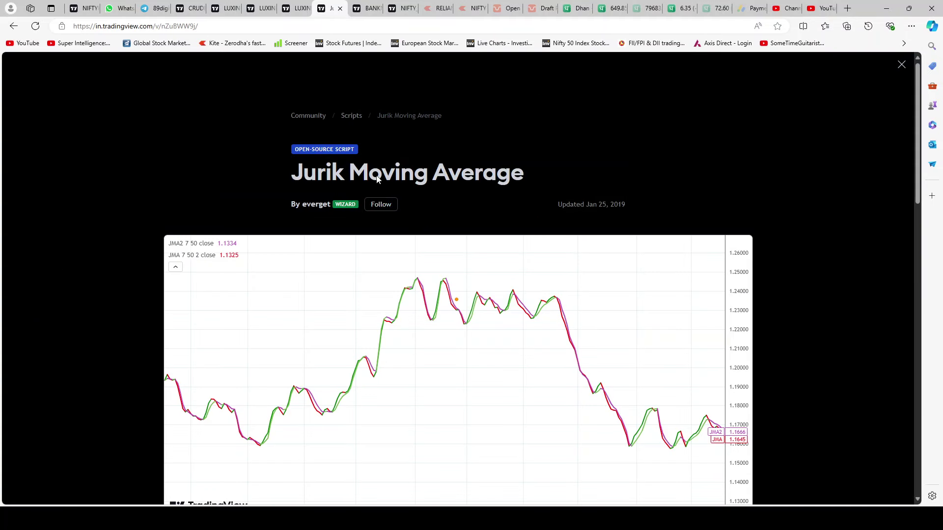
left_click(901, 64)
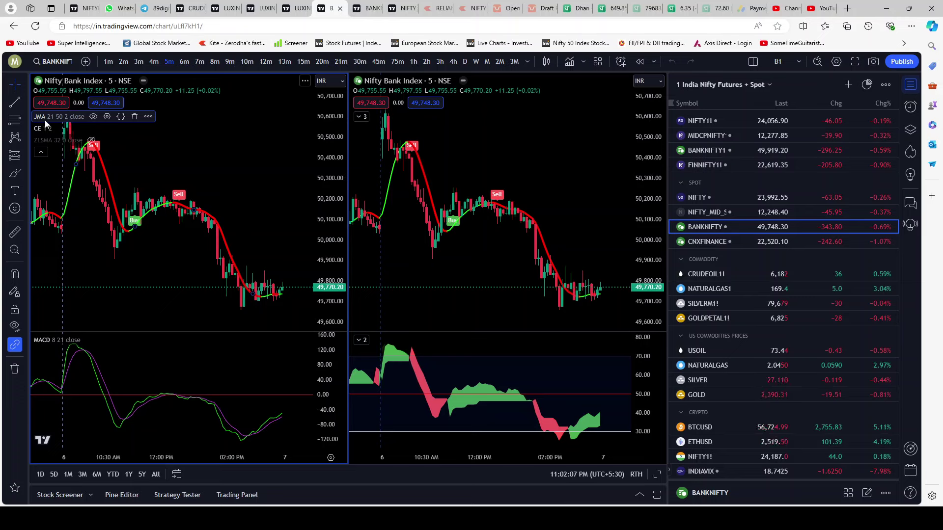
Review the JMA indicator's input values and its Color 0 and Color 1 line style settings
left_click(107, 117)
double_click(416, 242)
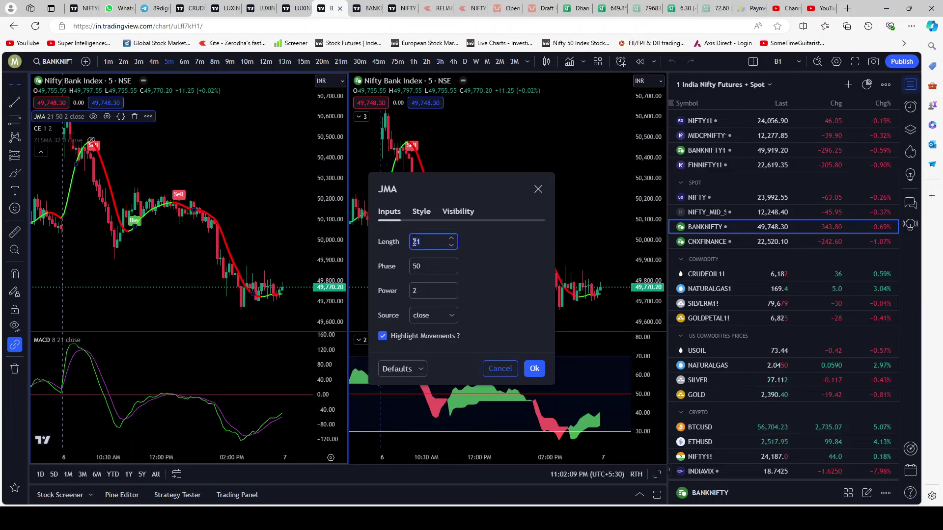
left_click(422, 211)
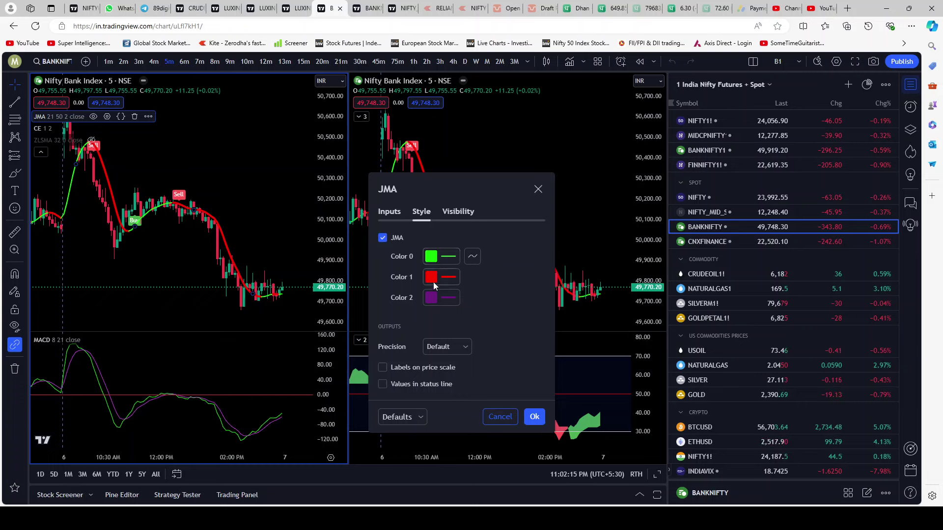
left_click(433, 279)
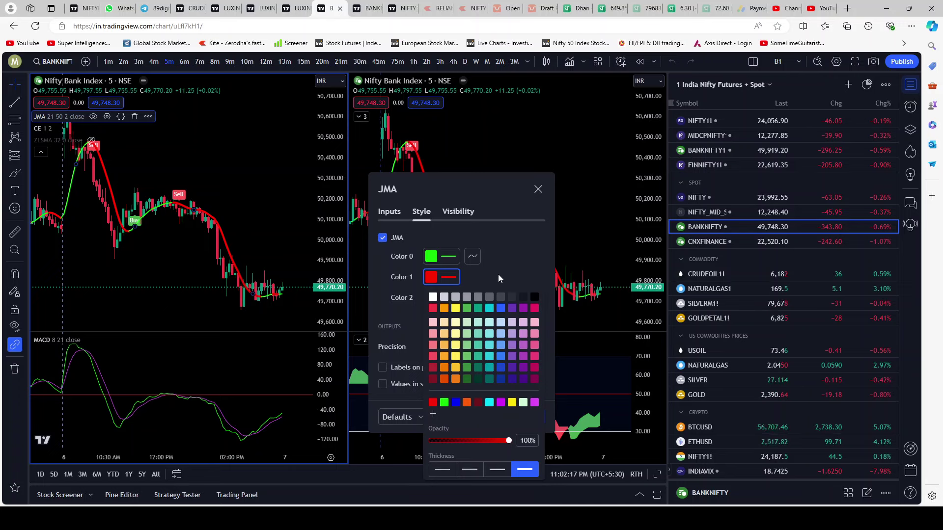
left_click(498, 278)
left_click(432, 256)
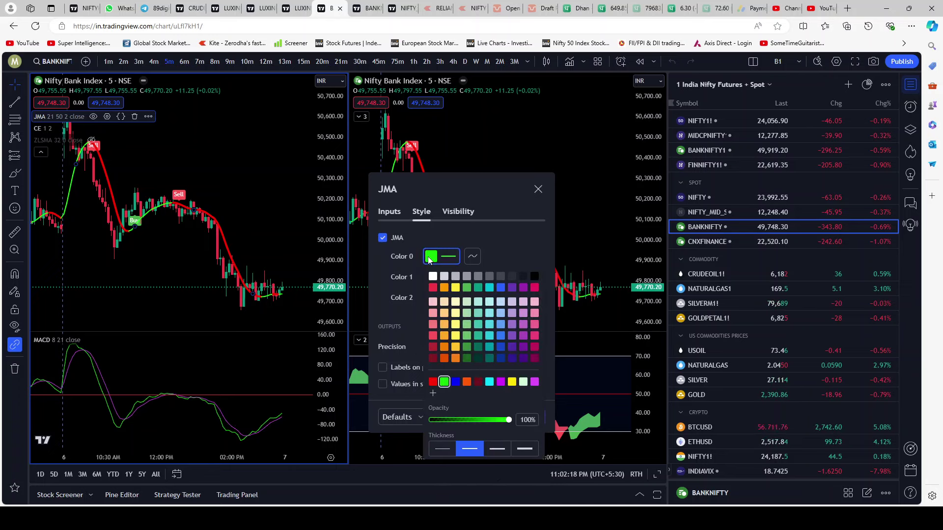
left_click(514, 248)
left_click(386, 212)
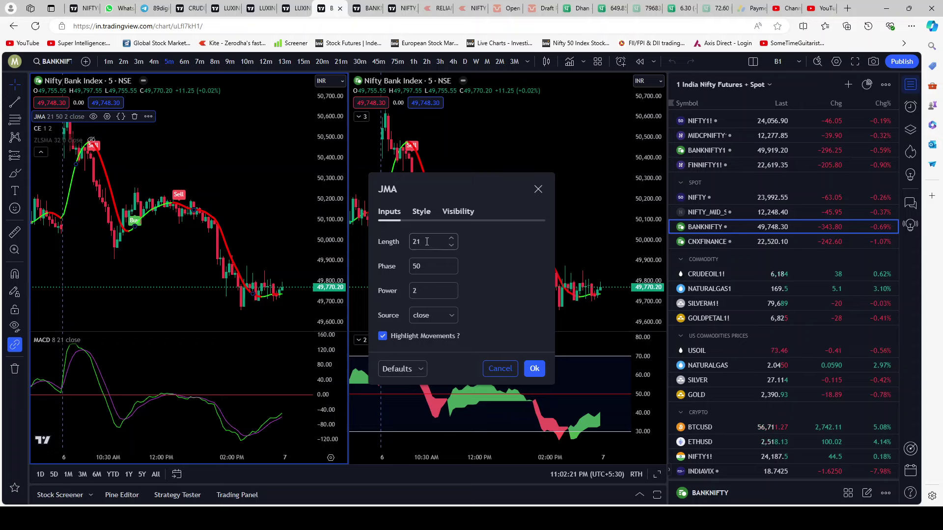
double_click(426, 241)
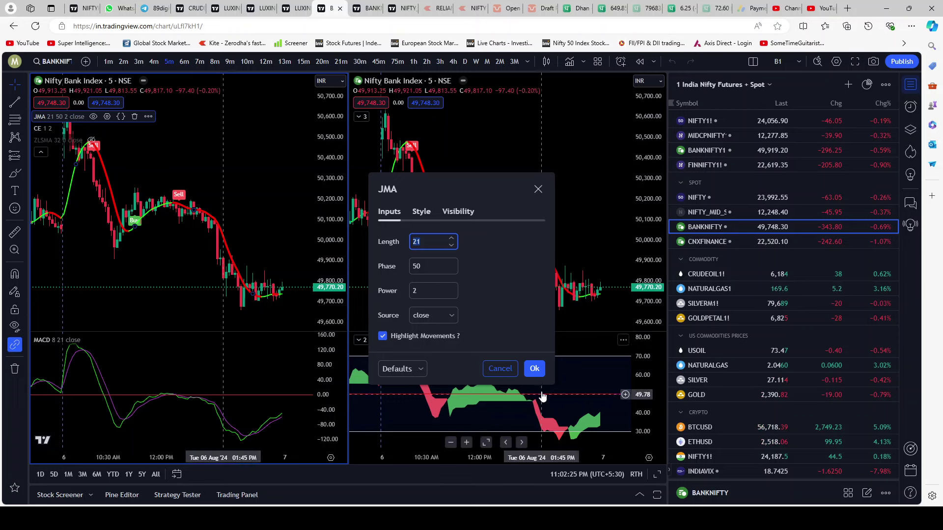
left_click(536, 370)
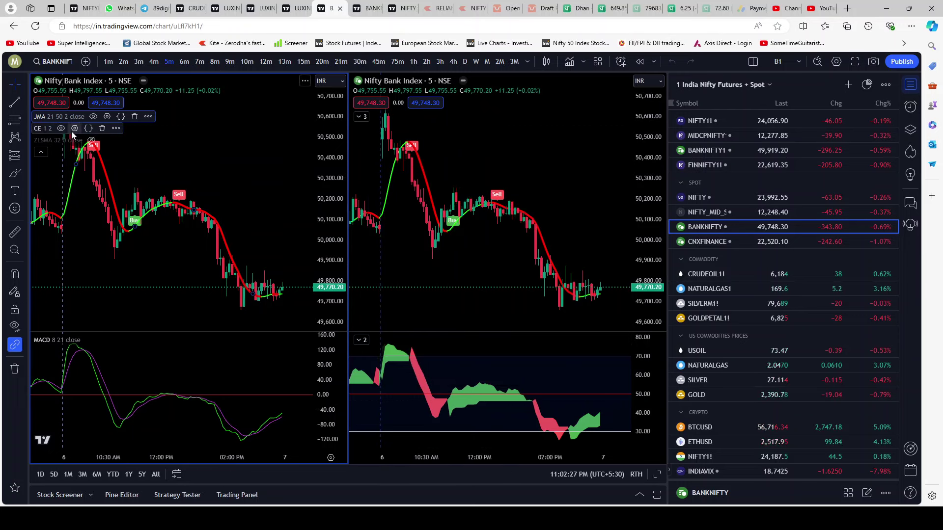
Review the CE indicator's ATR inputs and its buy and sell label style settings without changing them
left_click(75, 129)
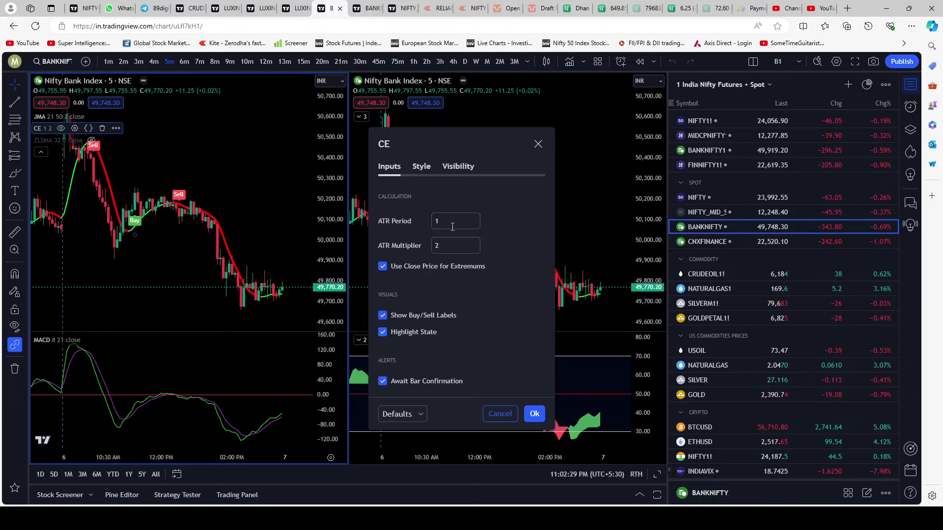
left_click(417, 164)
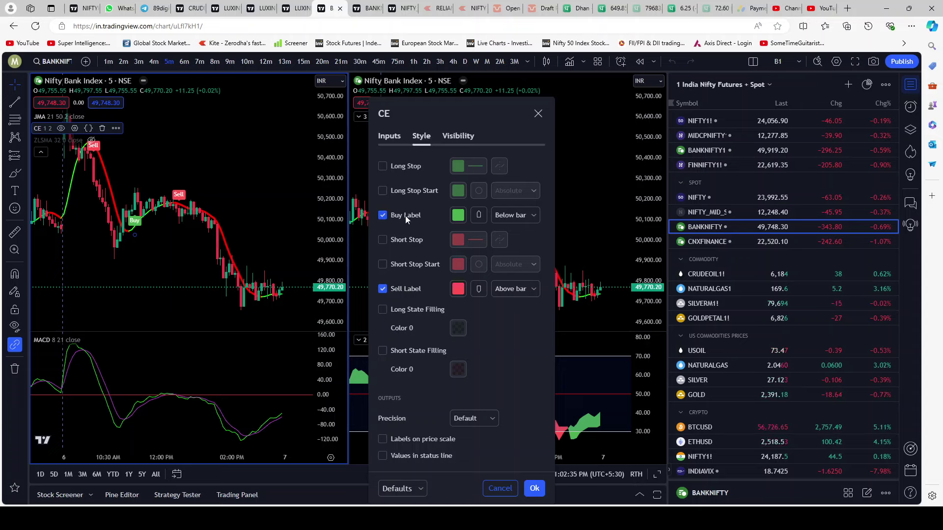
left_click(392, 132)
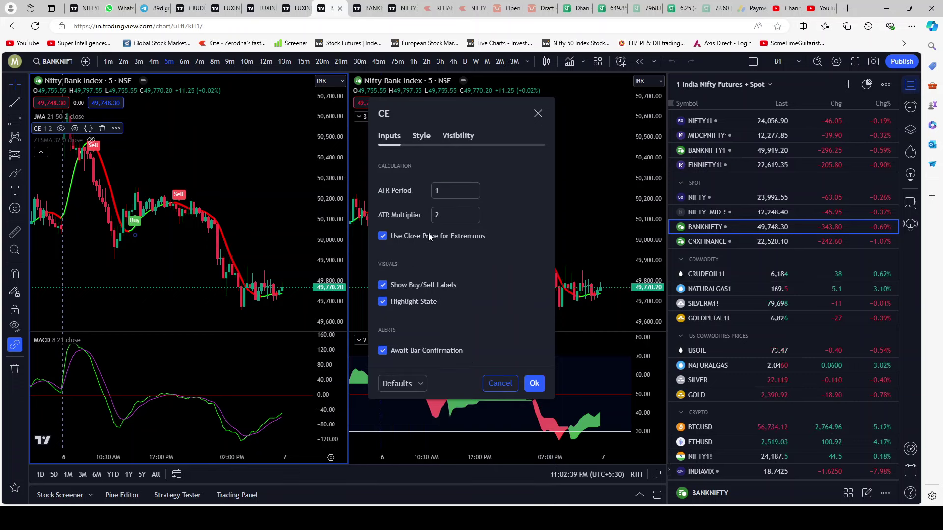
left_click(500, 383)
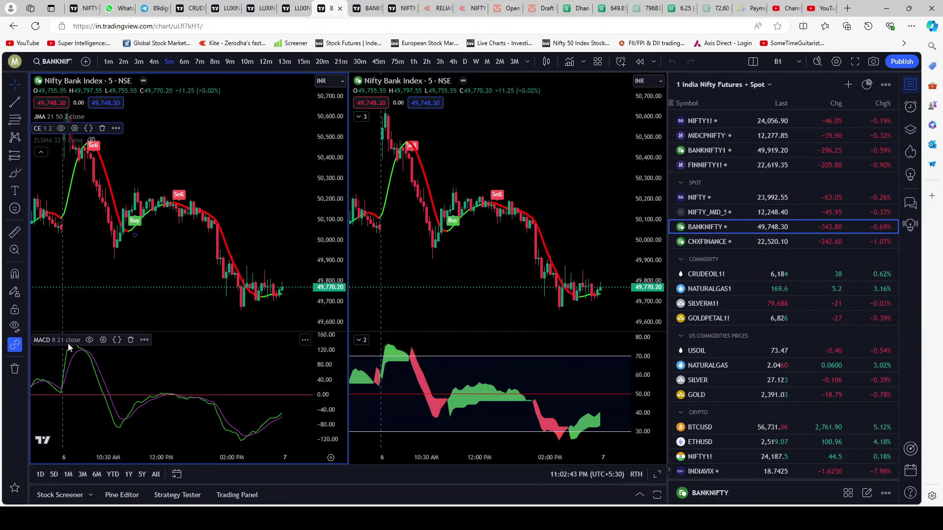
Review the MACD indicator's length, smoothing and MA type inputs and its line style settings without changing them
left_click(103, 340)
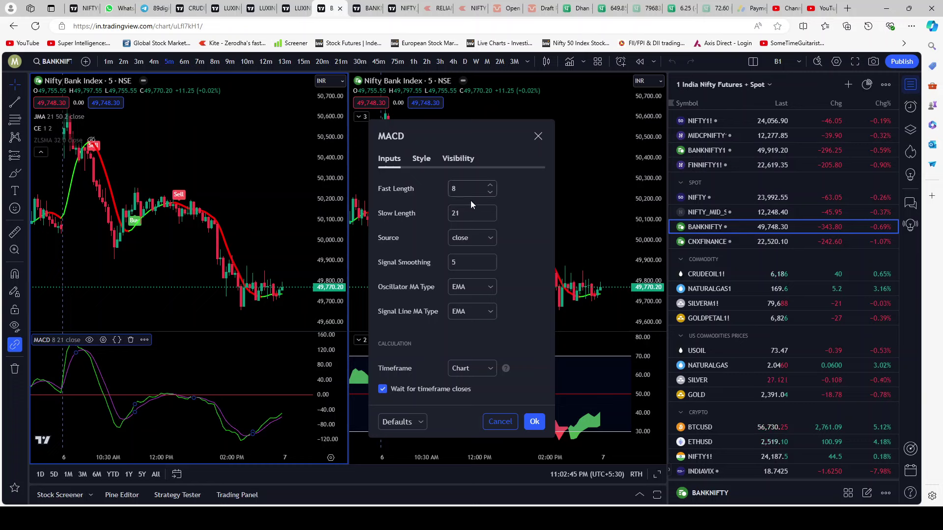
left_click(418, 158)
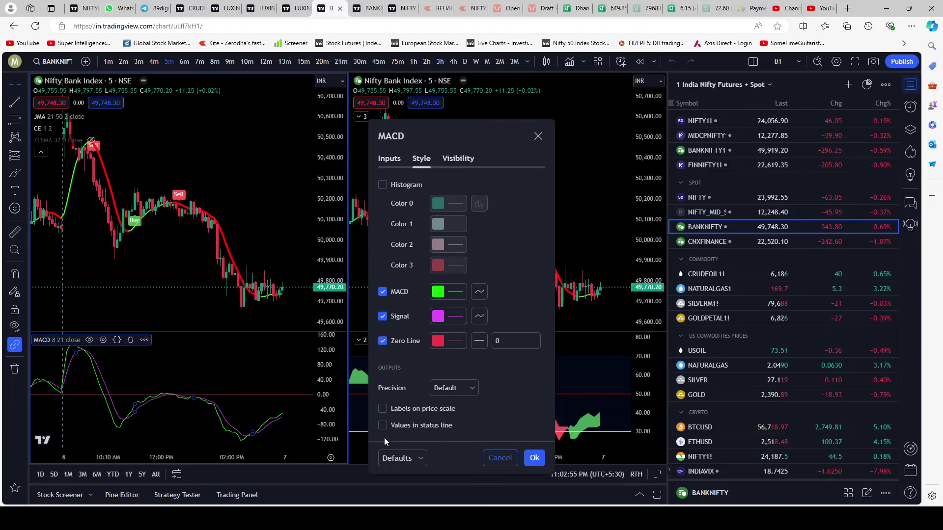
left_click(389, 158)
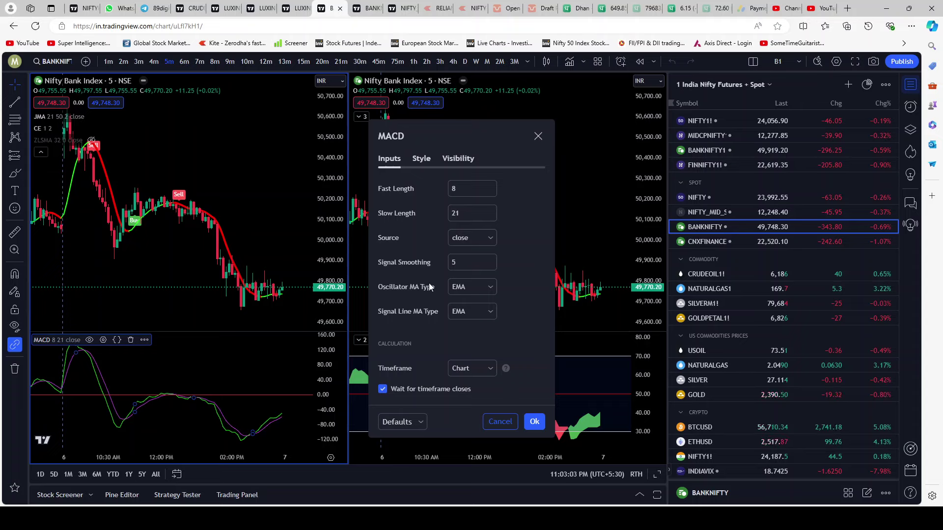
left_click(500, 422)
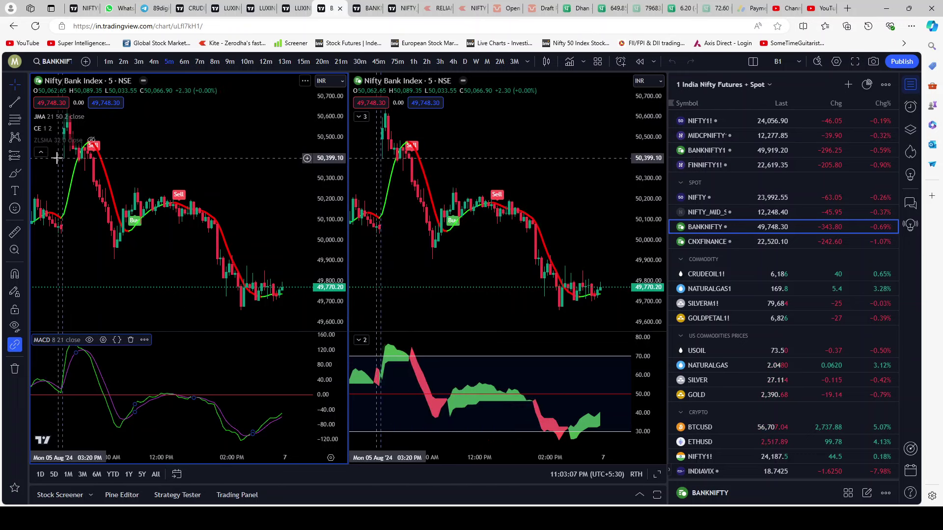
Expand the indicator legends on both charts to compare the indicators they use
left_click(41, 152)
left_click(362, 116)
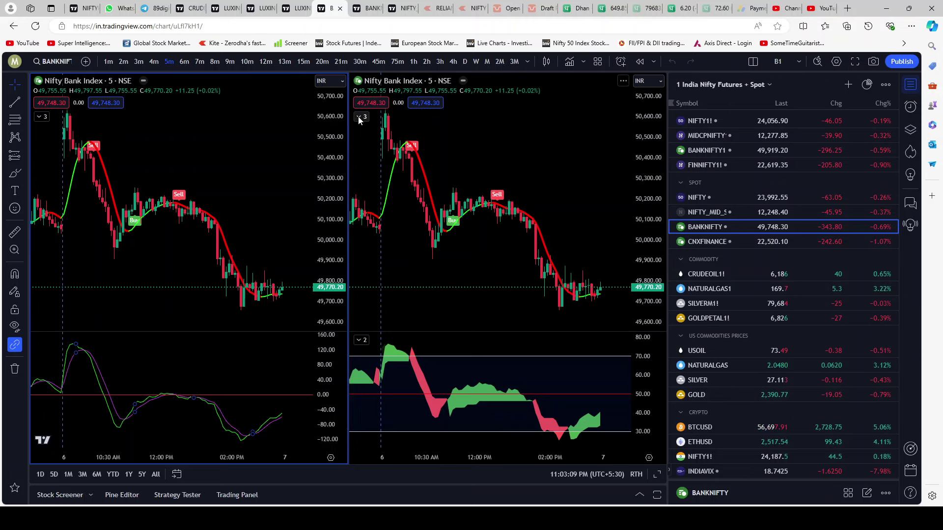
left_click(42, 118)
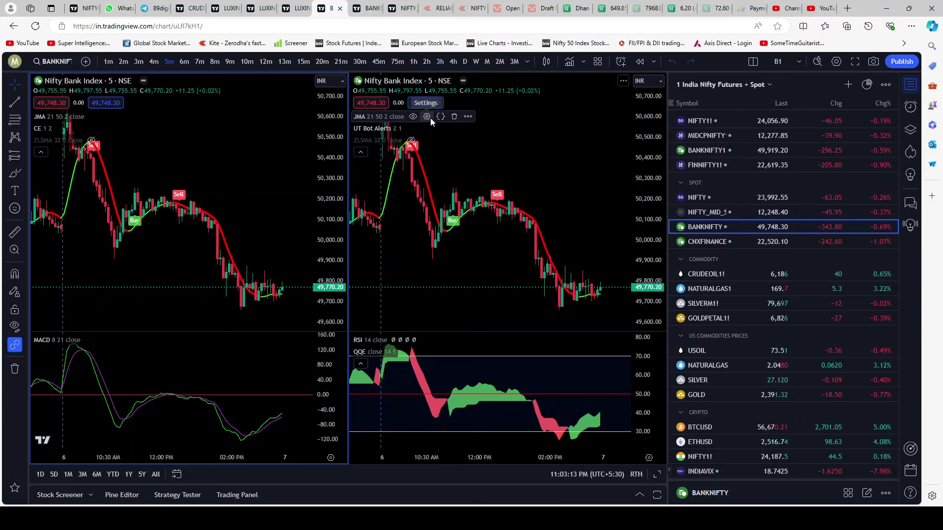
mouse_move(46, 116)
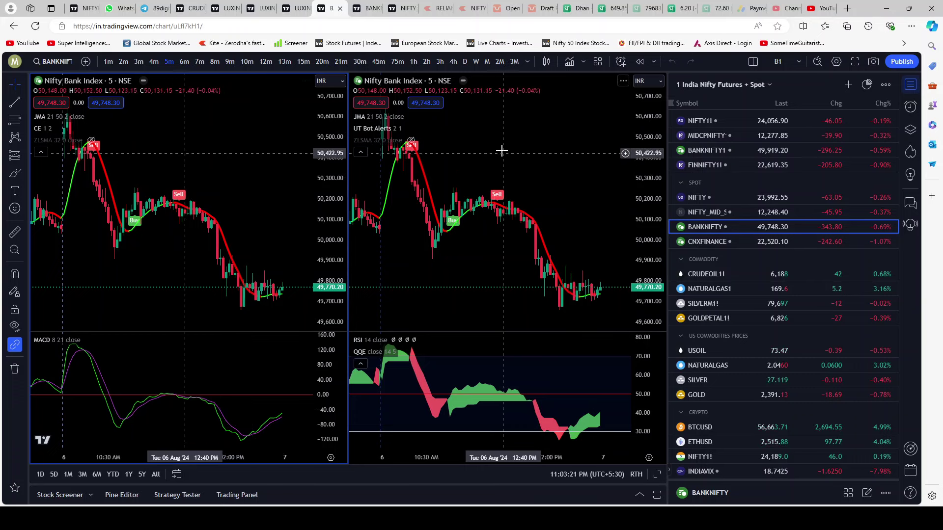
mouse_move(376, 133)
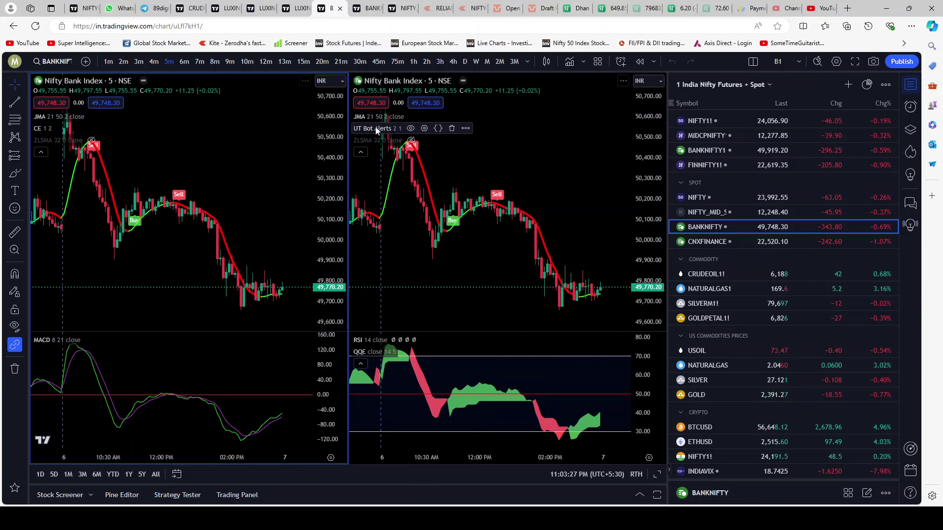
Review the UT Bot Alerts sensitivity and ATR period inputs and its style settings without changing them
left_click(424, 129)
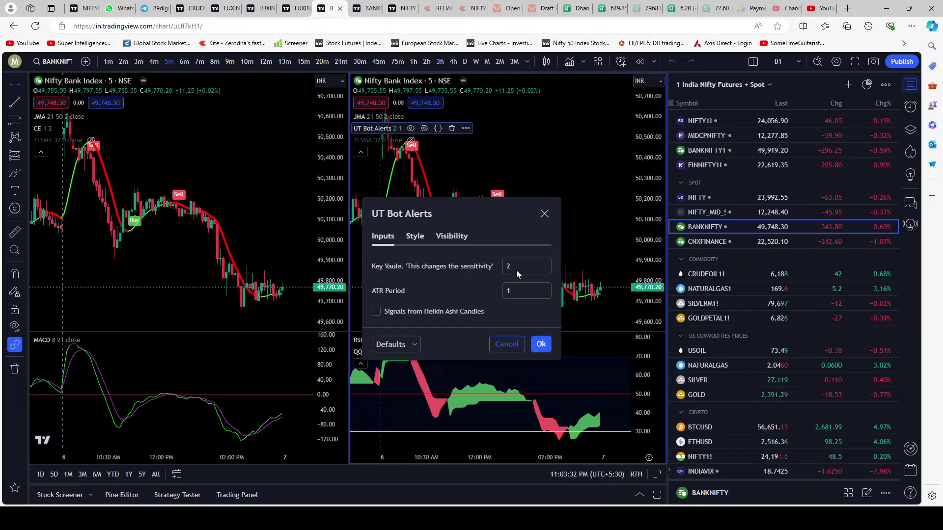
left_click(415, 236)
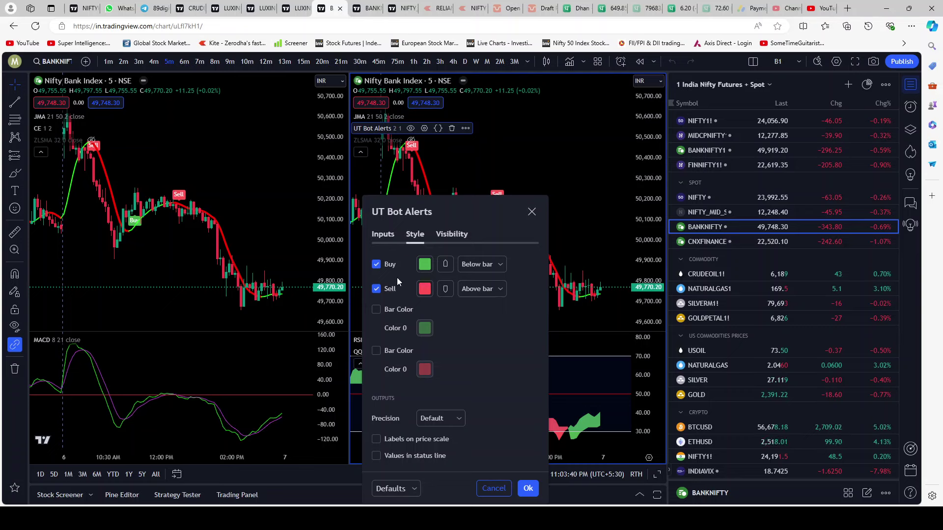
left_click(392, 235)
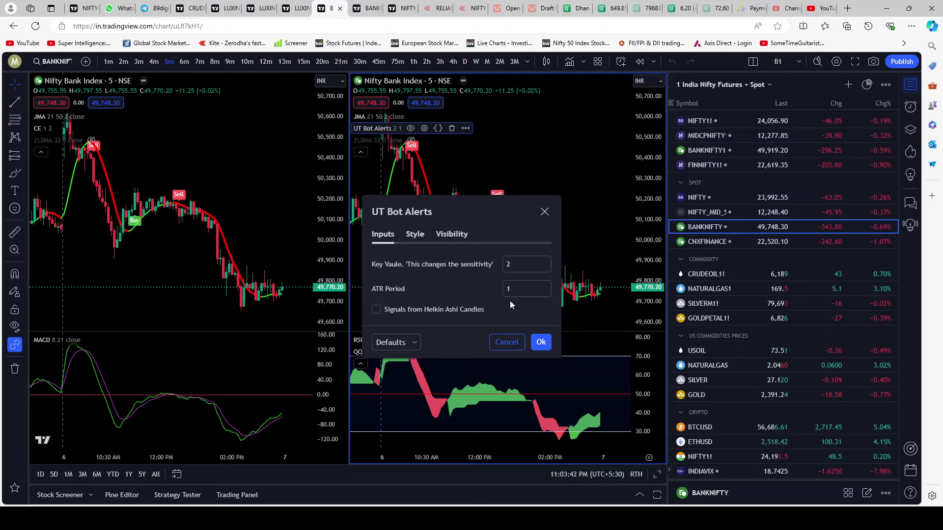
left_click(506, 342)
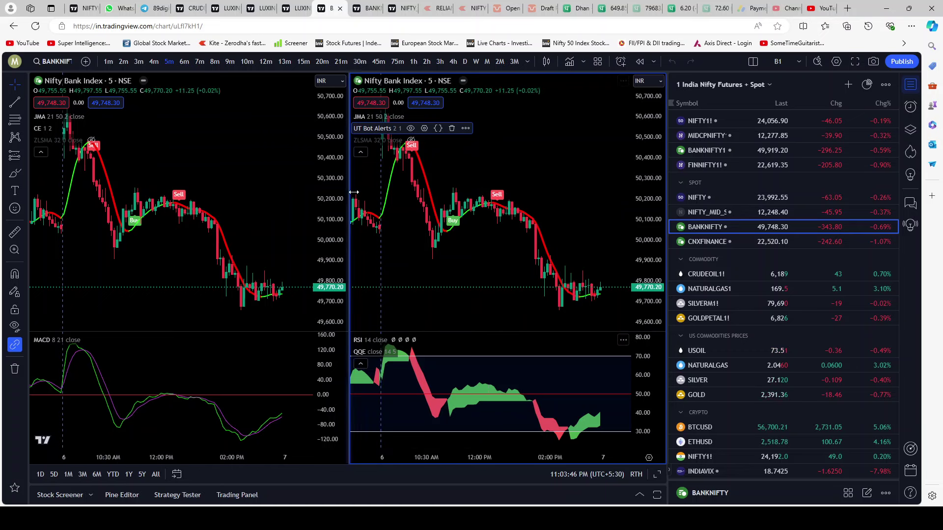
Review the QQE indicator's RSI length and smoothing inputs and its uptrend and downtrend highlighter colours without changing them
mouse_move(388, 143)
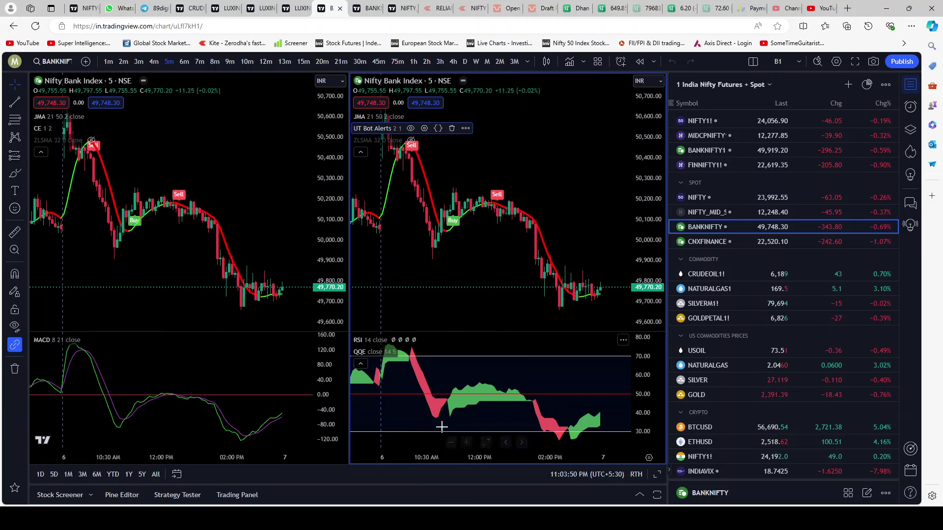
left_click(361, 154)
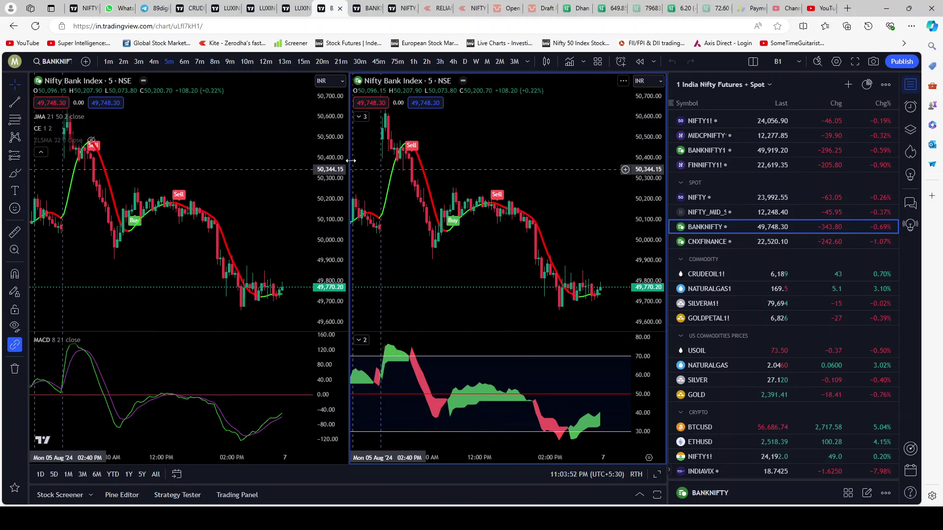
left_click(361, 116)
left_click(360, 340)
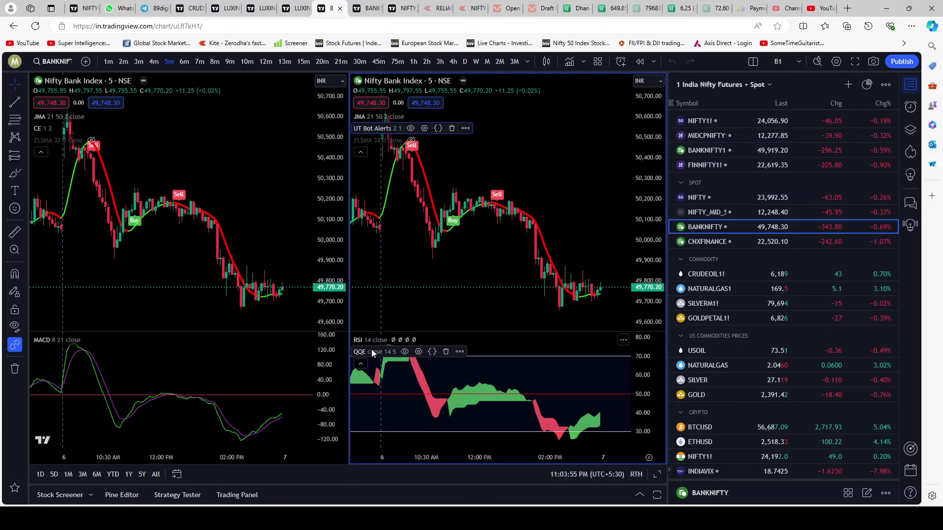
left_click(419, 351)
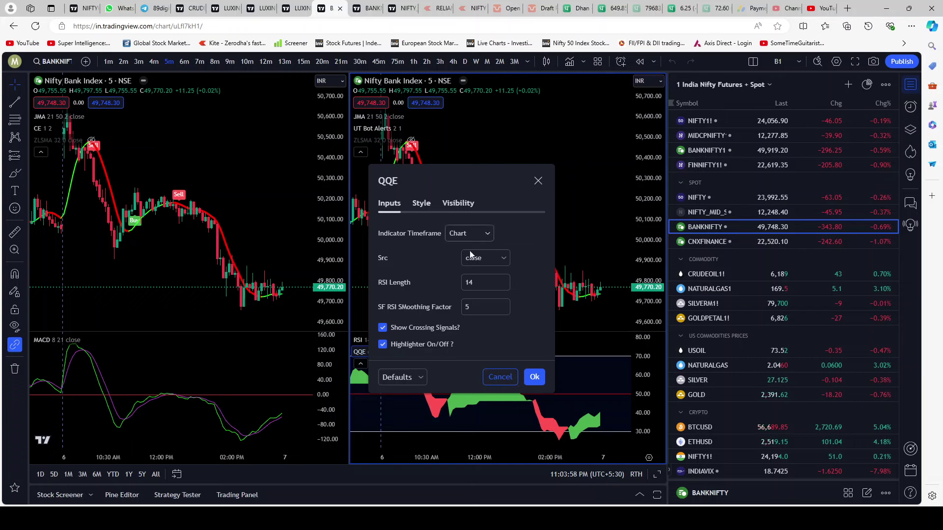
left_click(421, 204)
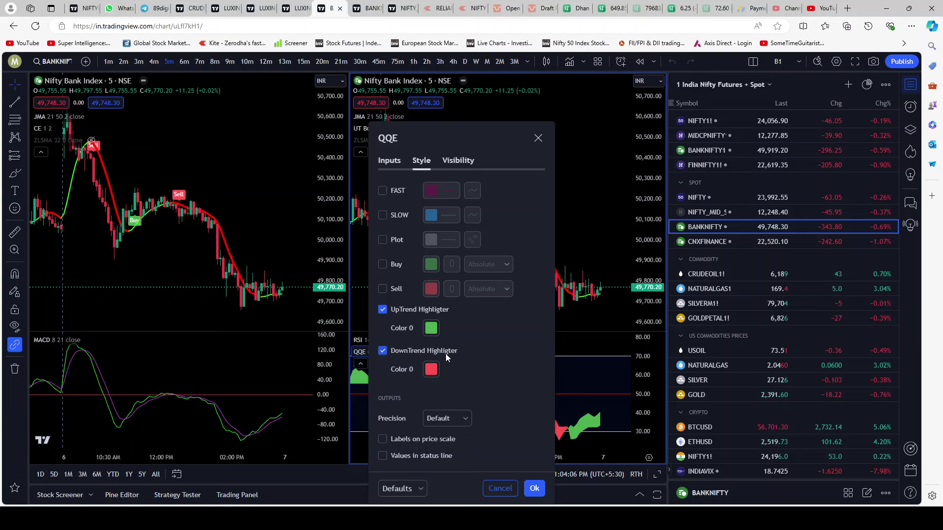
left_click(433, 328)
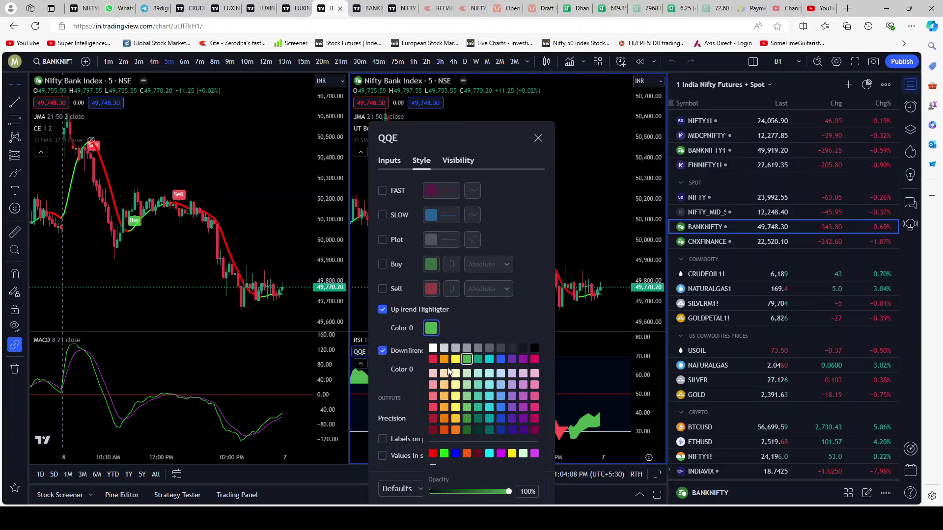
left_click(505, 328)
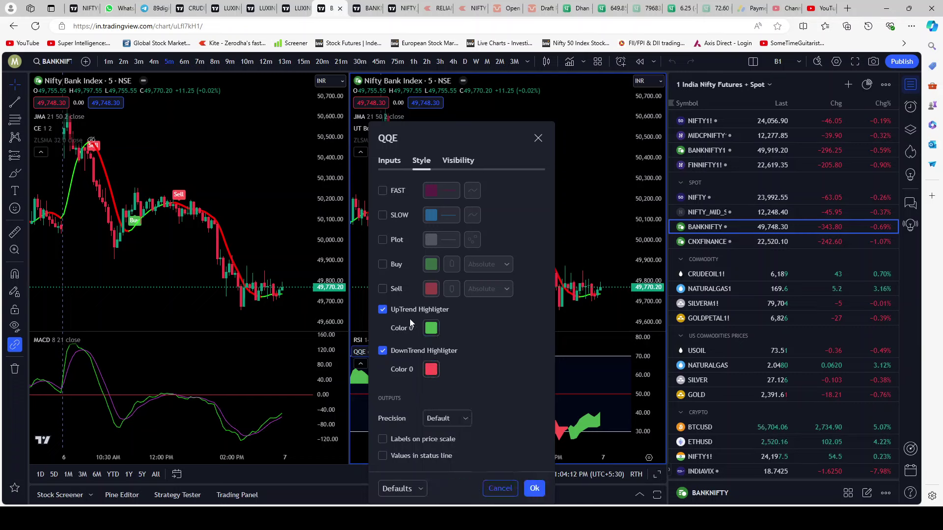
left_click(432, 372)
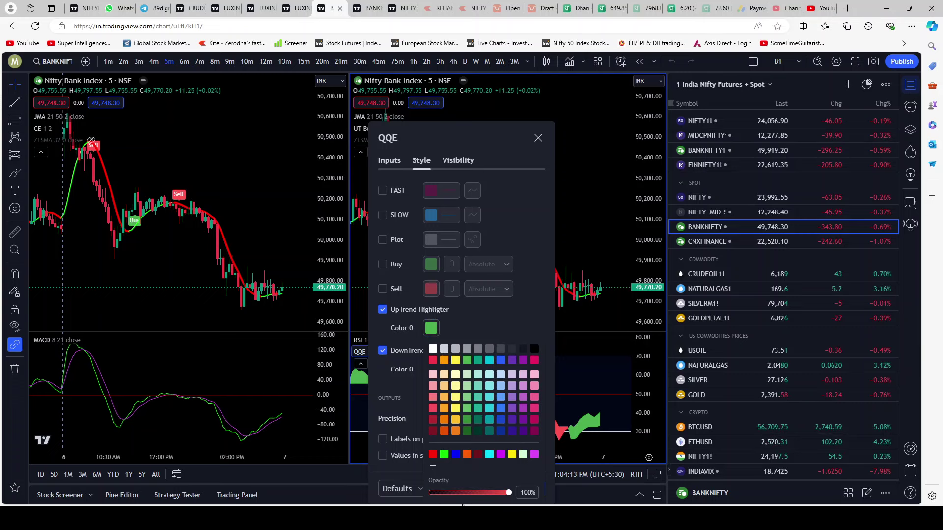
left_click(488, 319)
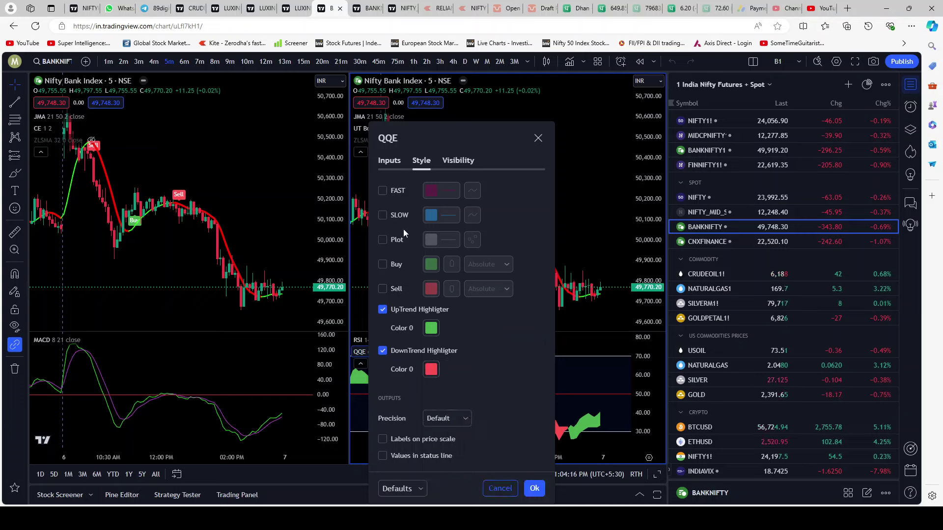
left_click(386, 160)
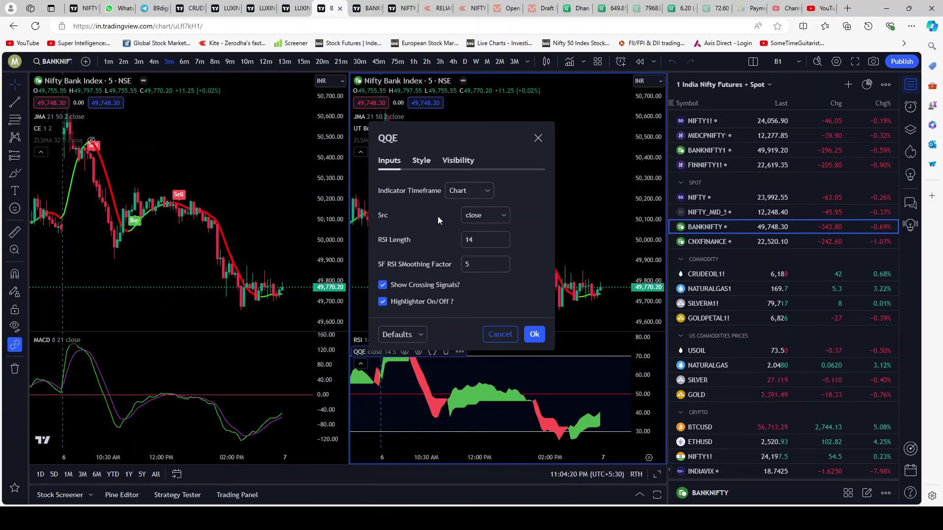
left_click(499, 335)
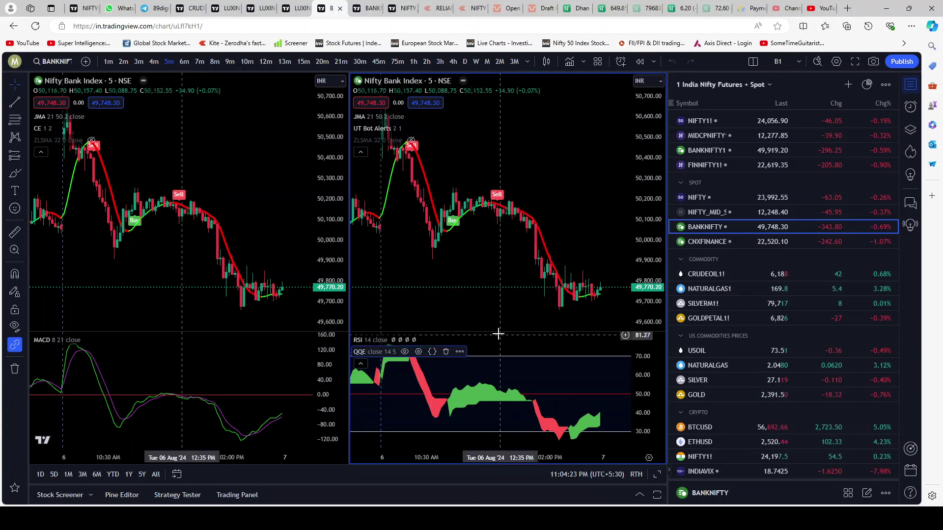
Review the RSI indicator's length and MA inputs and its band and fill style settings without changing them
double_click(385, 340)
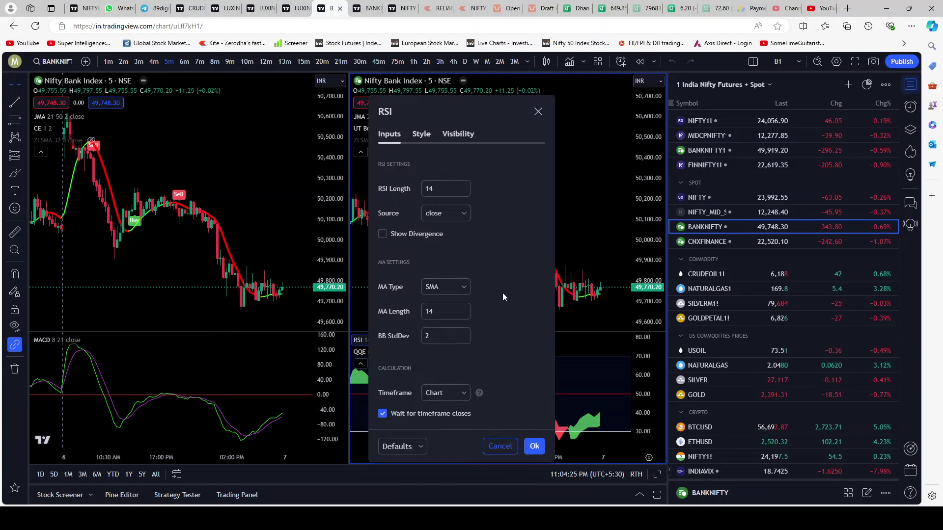
left_click(421, 139)
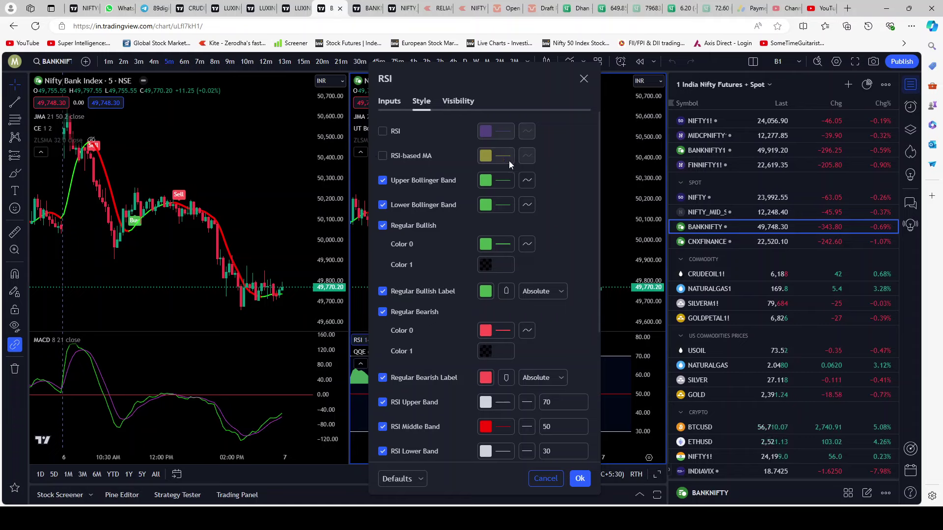
scroll(508, 304, "down", 3)
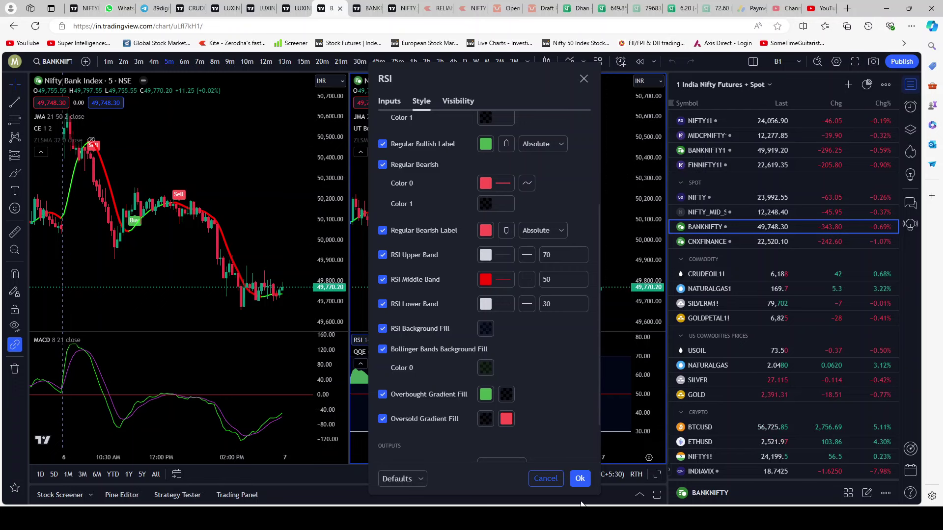
left_click(537, 477)
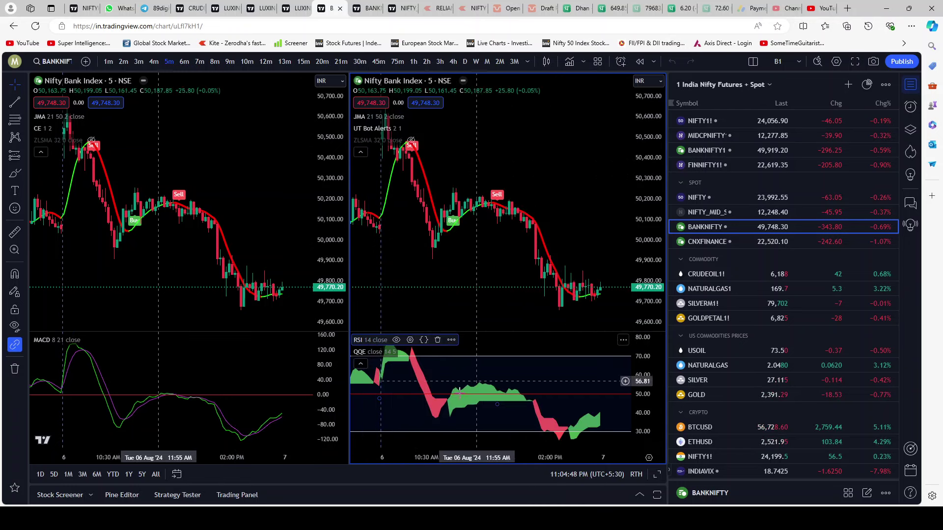
Collapse the indicator legends on both Nifty Bank Index charts
left_click(361, 366)
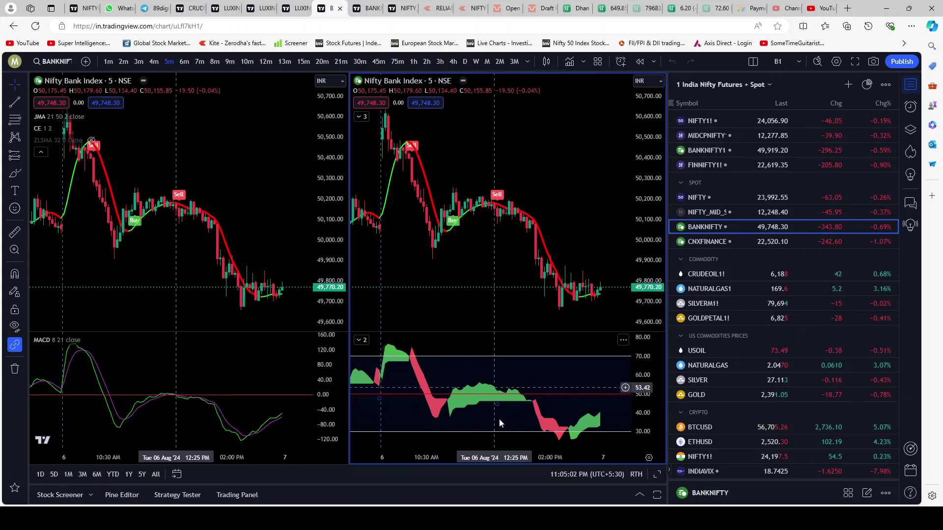
left_click(360, 342)
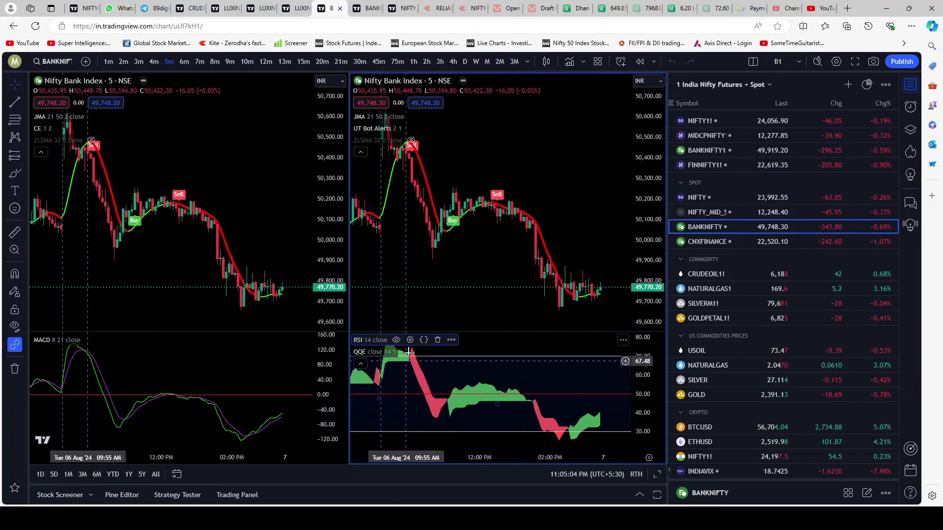
left_click(360, 363)
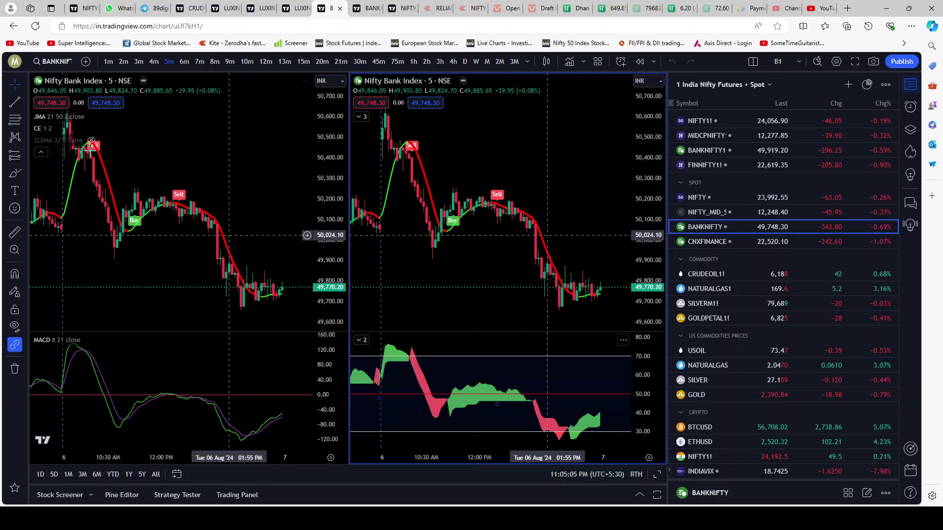
left_click(41, 152)
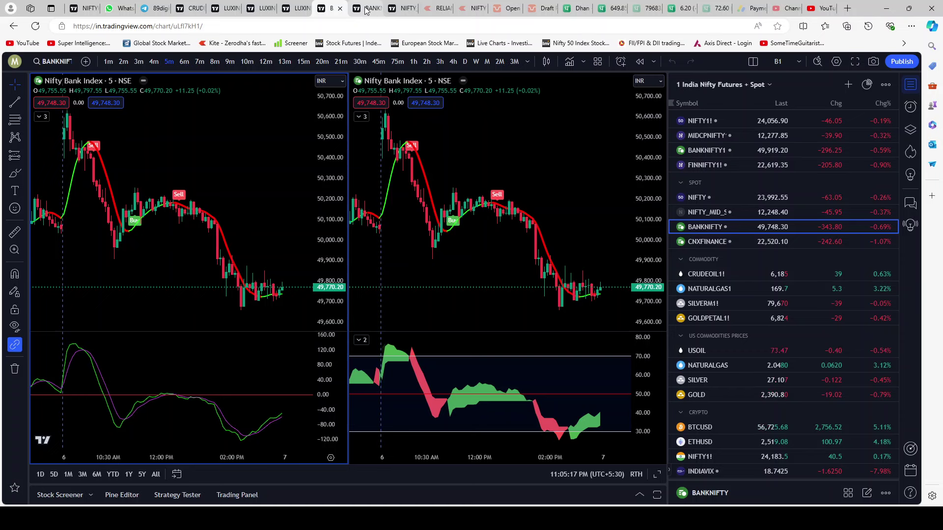
Switch to the B2 chart layout and review the style and input settings of Trend Signals with TP & SL [UAlgo] without changing them
left_click(366, 10)
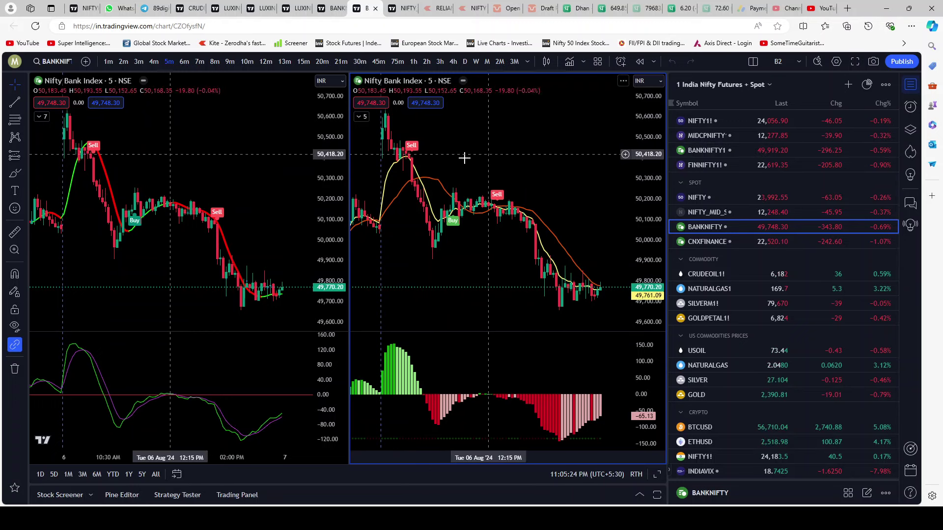
left_click(41, 117)
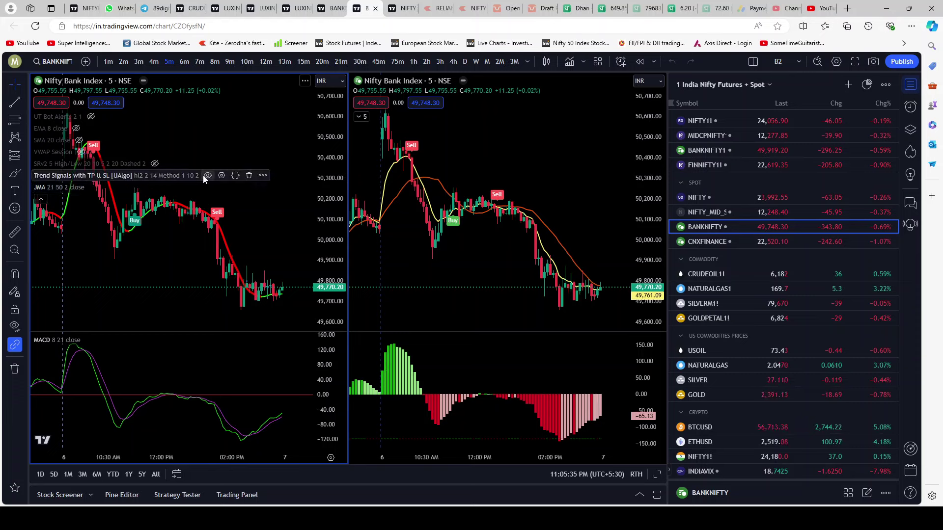
left_click(220, 175)
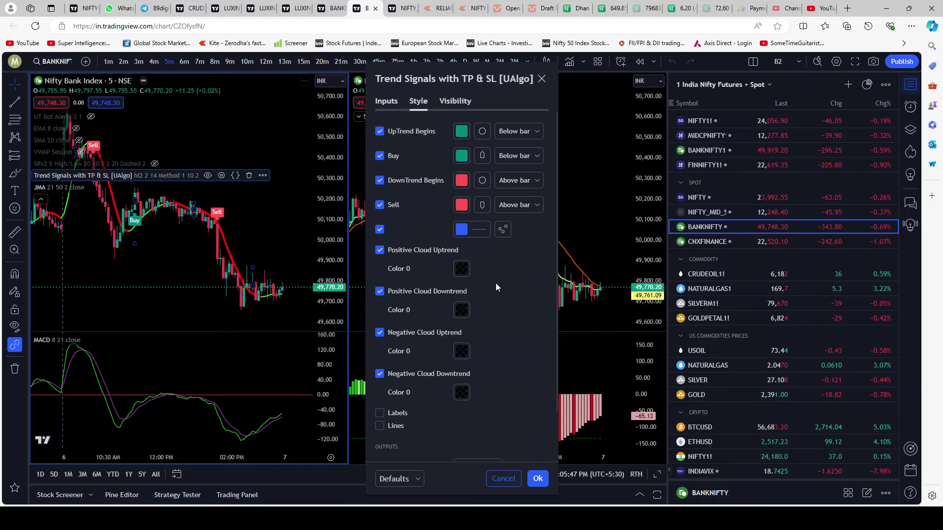
left_click(461, 270)
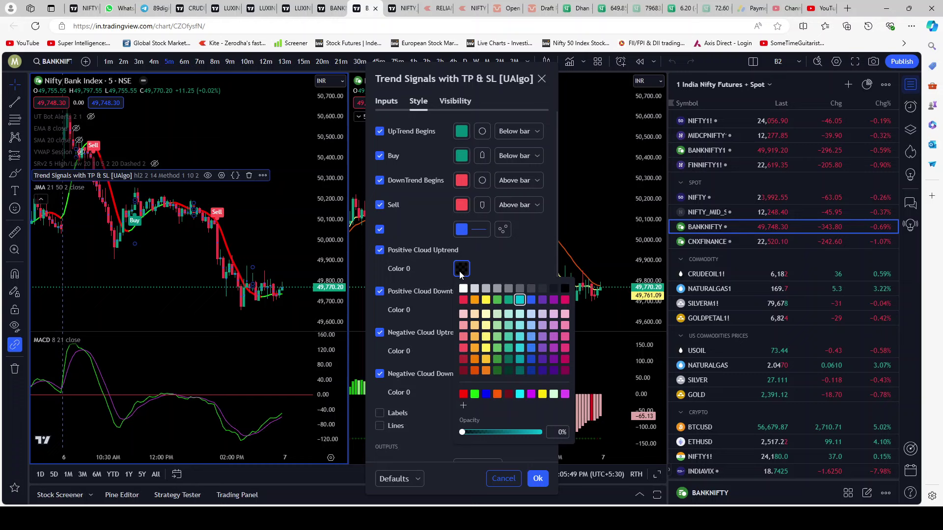
left_click(511, 257)
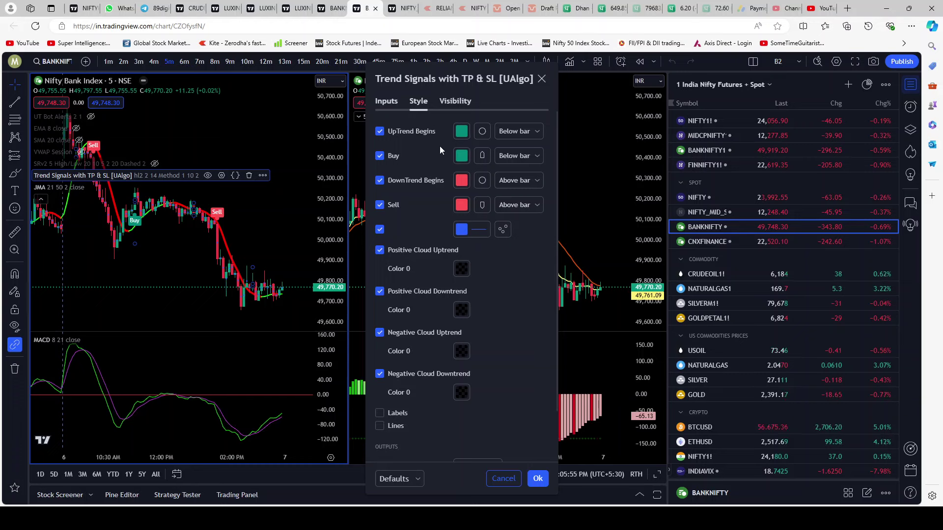
left_click(390, 101)
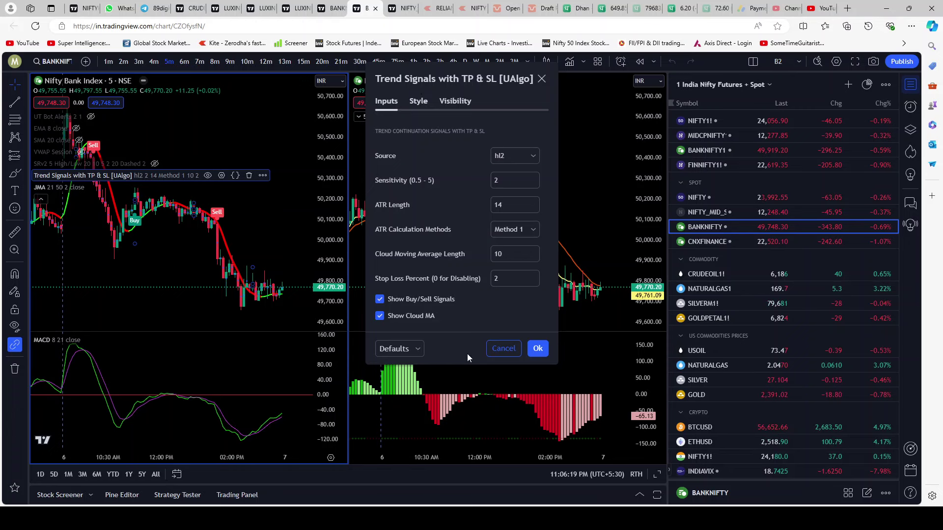
left_click(501, 347)
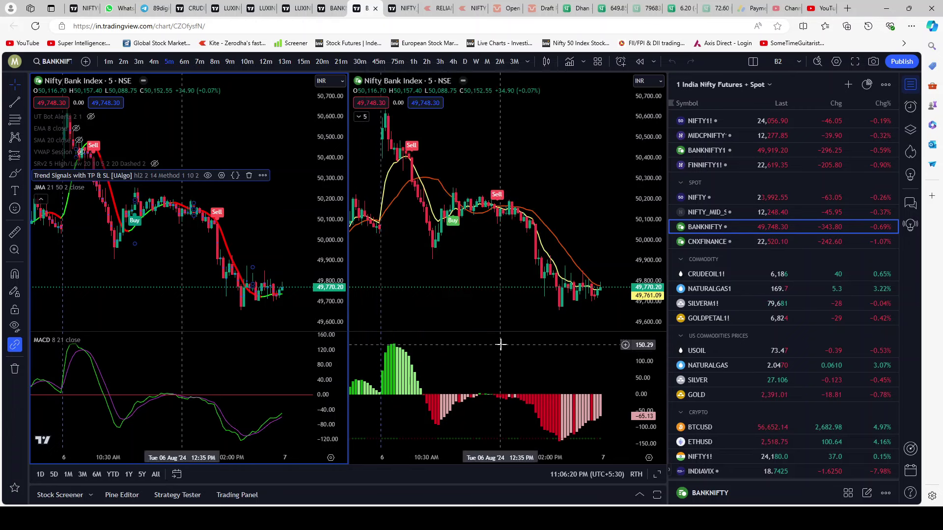
left_click(41, 200)
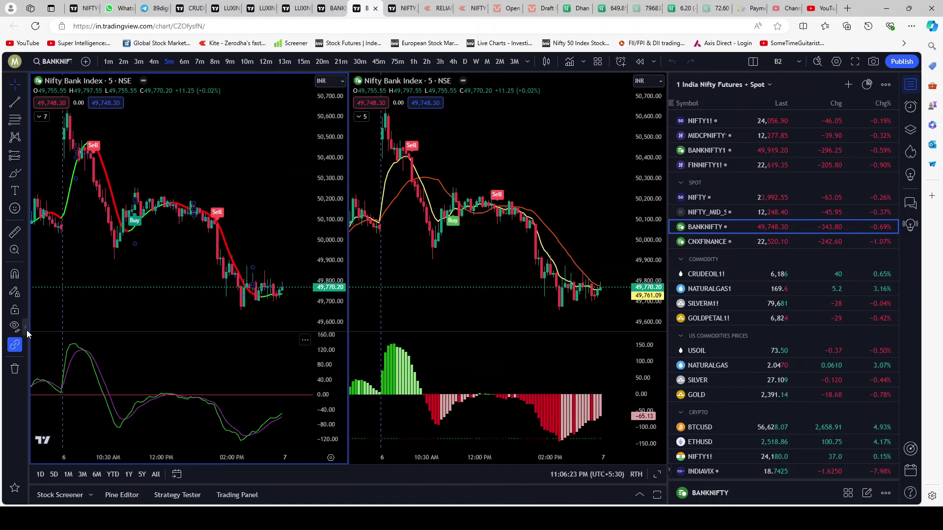
Check the left chart's indicator list in the B2 layout and compare its signals and MACD with the B1 layout
left_click(39, 118)
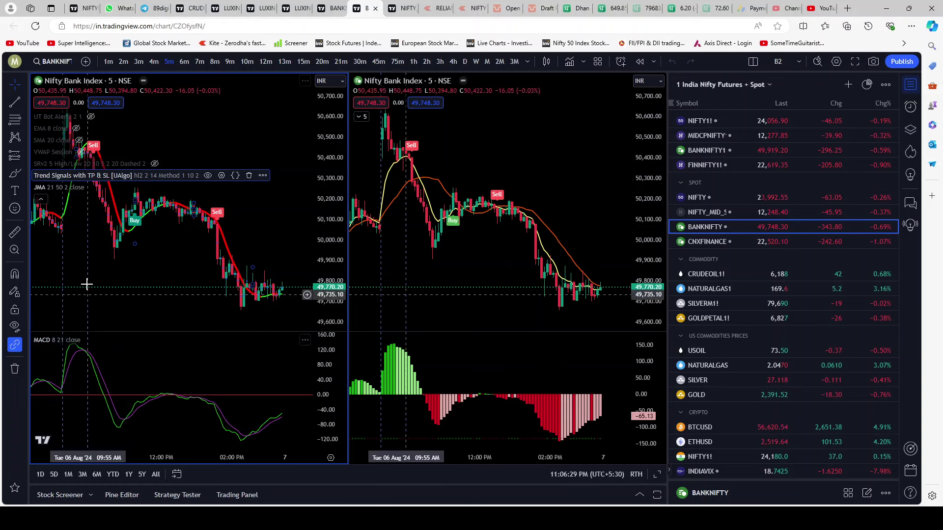
left_click(41, 202)
key("ctrl+shift+Tab")
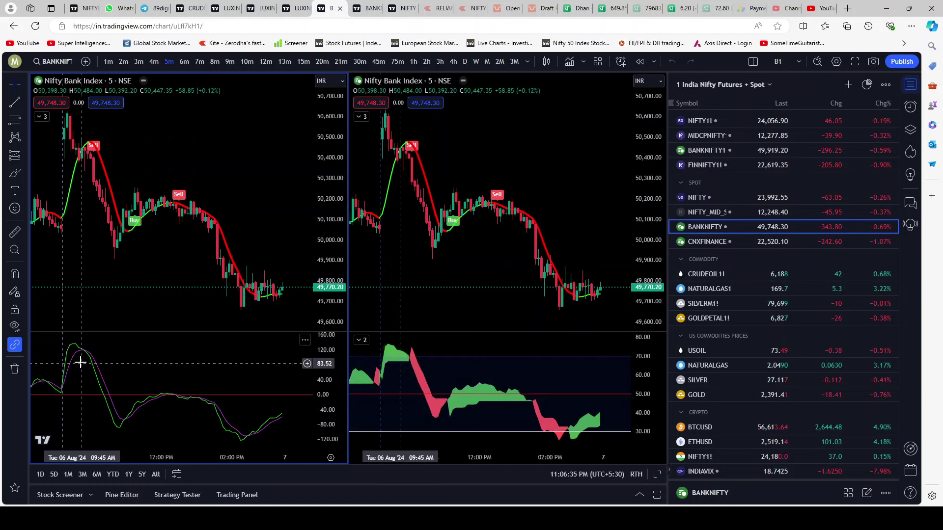
left_click(366, 10)
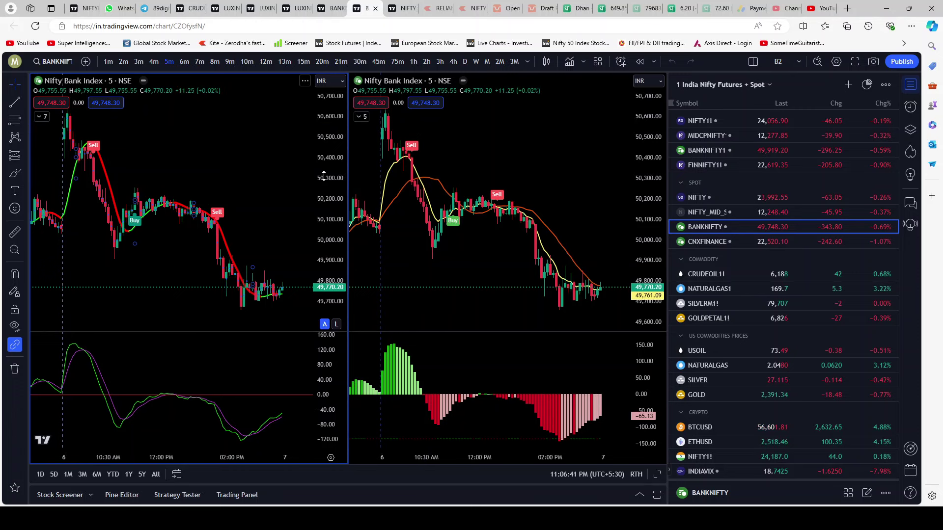
Expand the second B2 chart's indicator legend, toggle UT Bot Alerts' visibility off and on, and review its inputs and style without changes
left_click(359, 116)
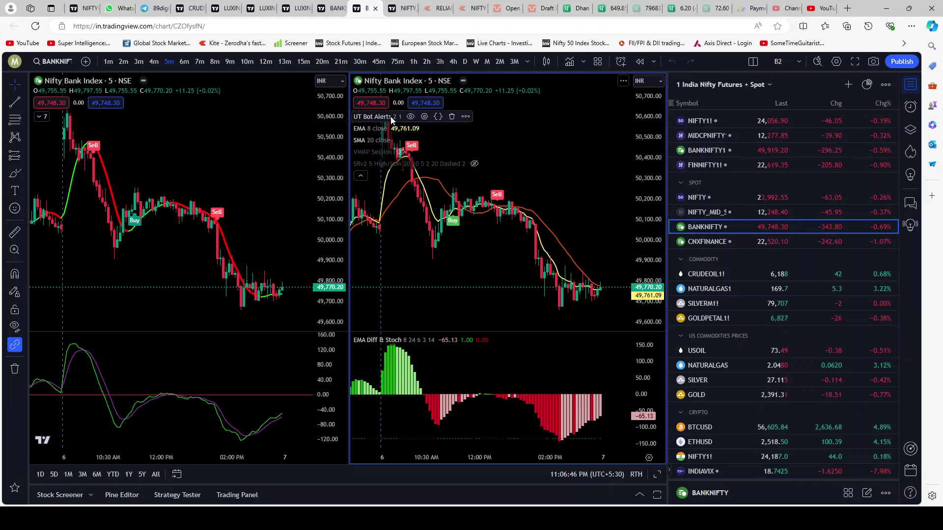
left_click(411, 117)
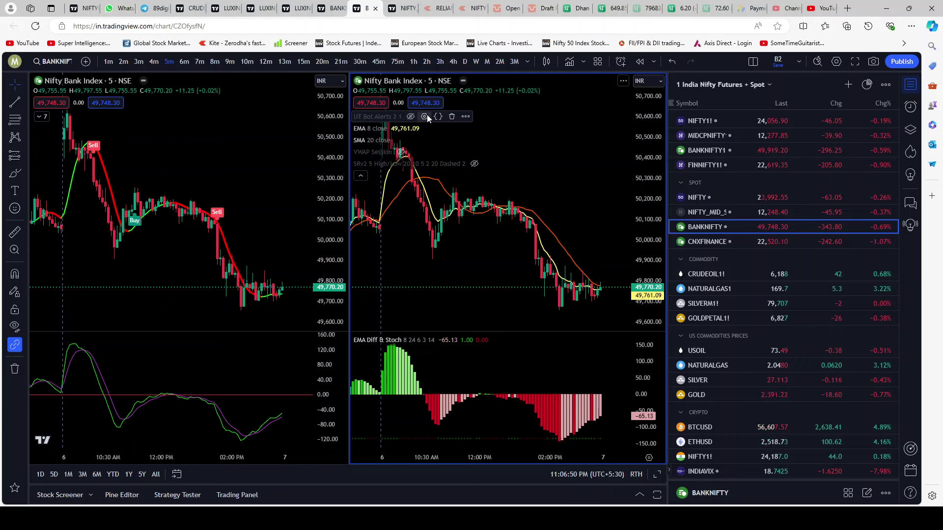
left_click(411, 117)
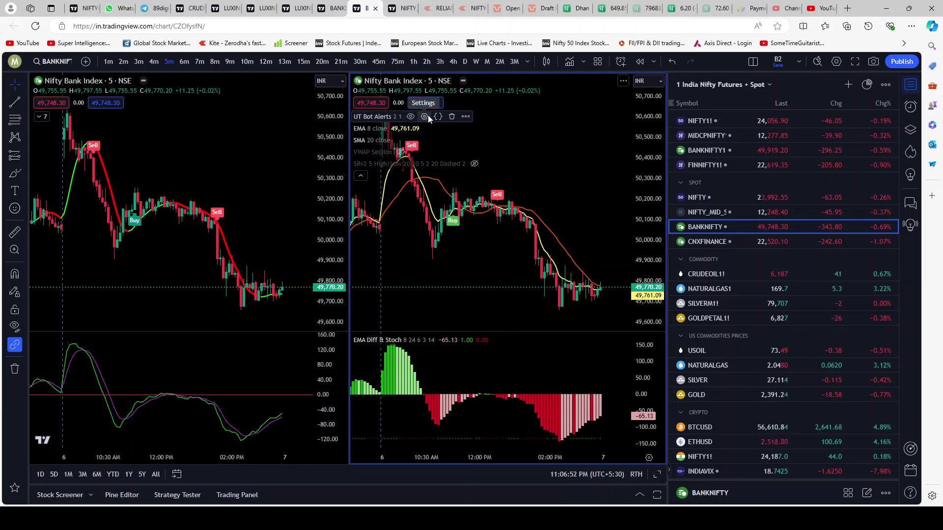
left_click(425, 116)
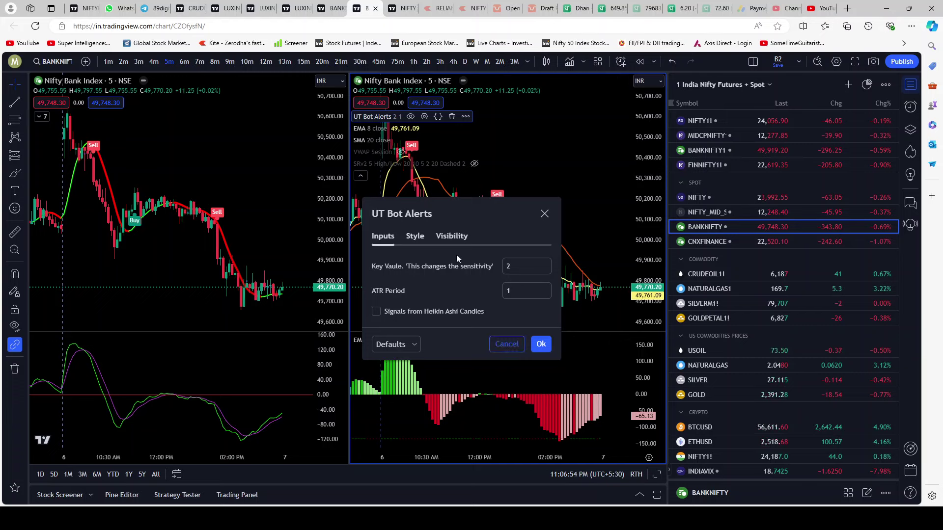
left_click(415, 234)
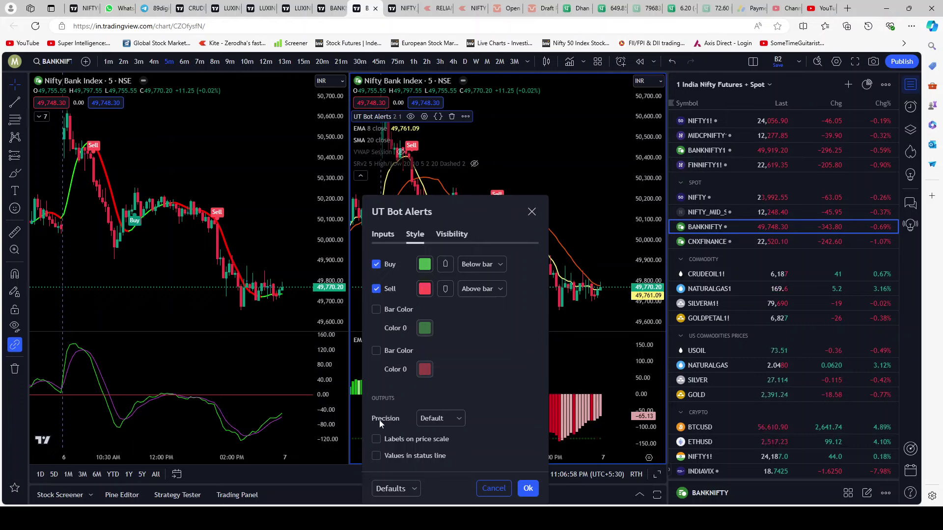
left_click(384, 236)
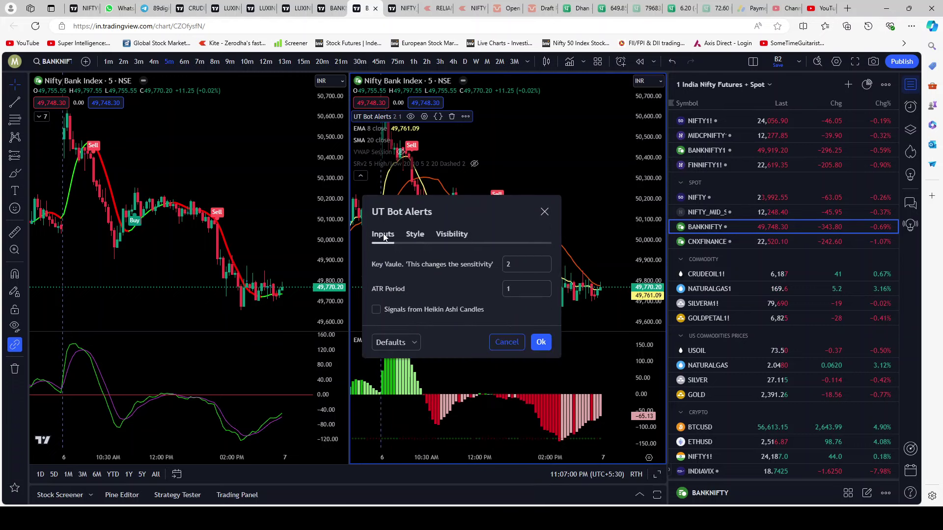
left_click(506, 342)
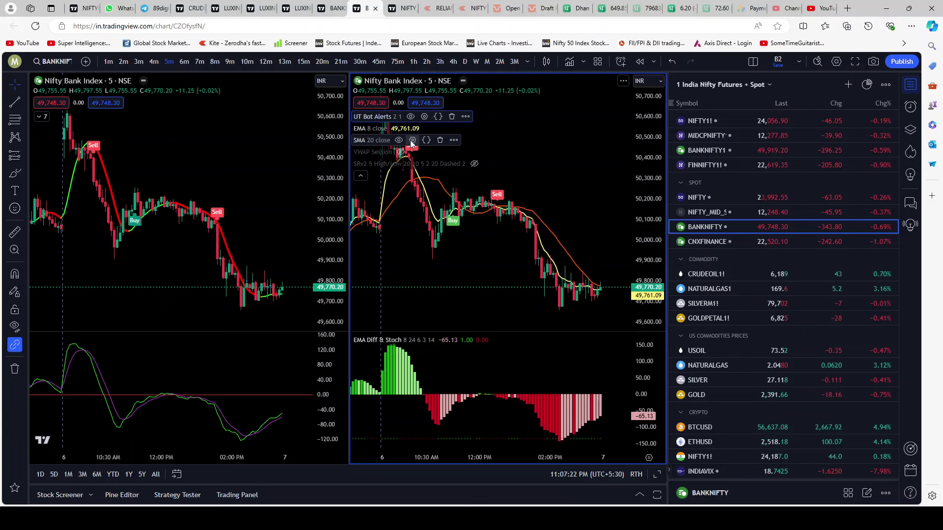
Review the 20-period SMA's style and input settings without changing them
left_click(412, 140)
left_click(422, 155)
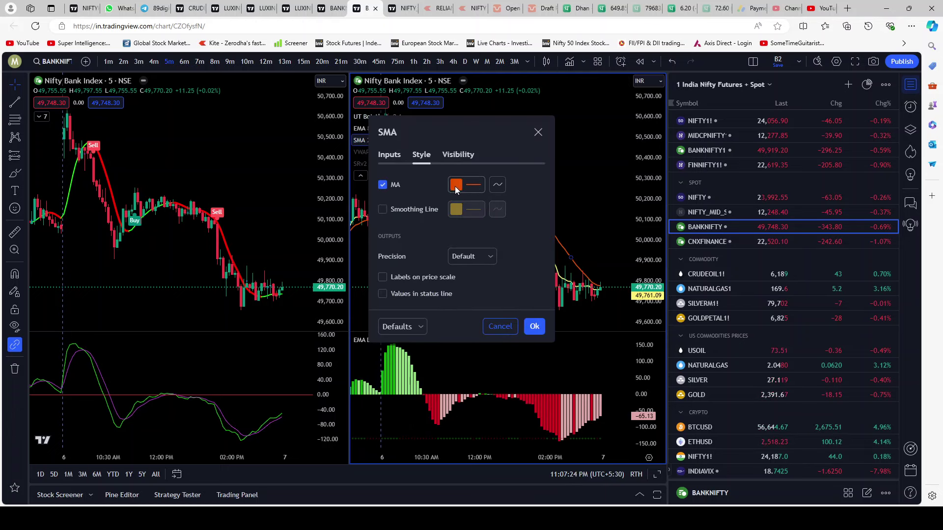
left_click_drag(447, 131, 629, 146)
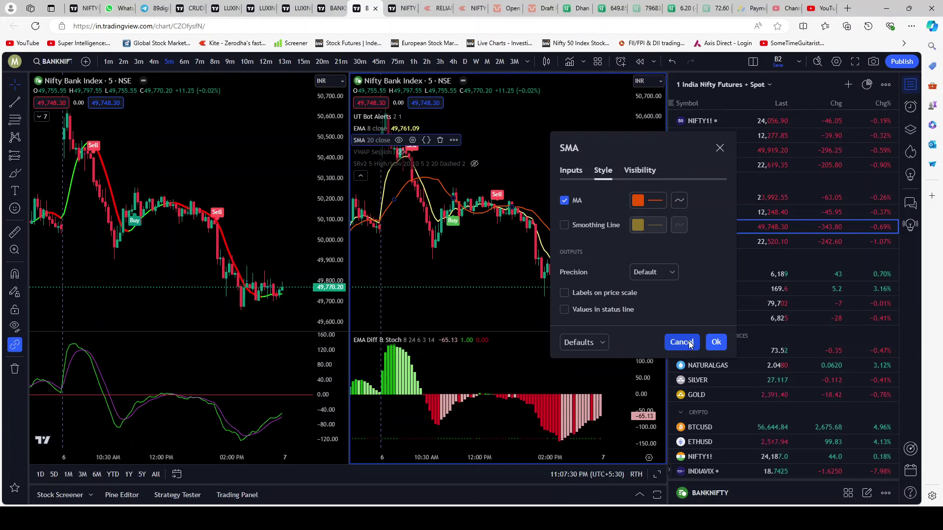
left_click(569, 170)
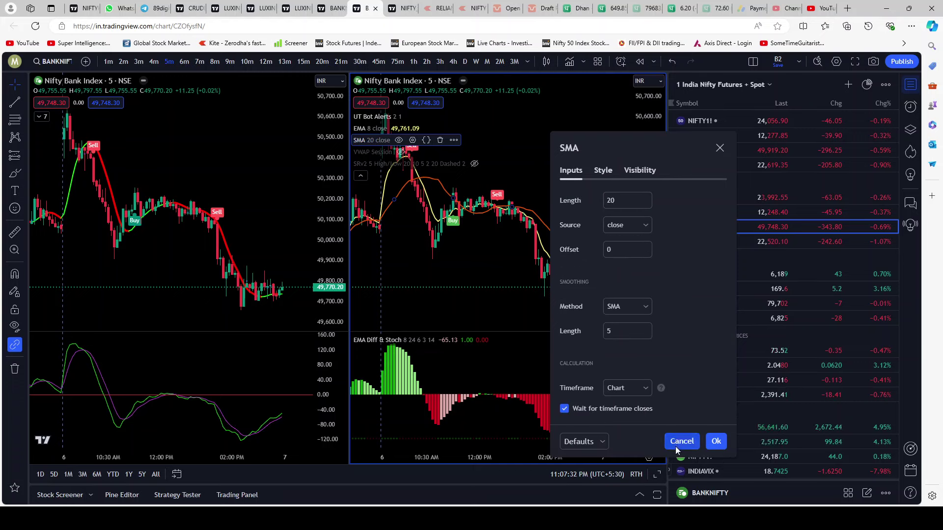
left_click(681, 442)
Turn off the price scale label and status line values for the 8-period EMA
left_click(410, 128)
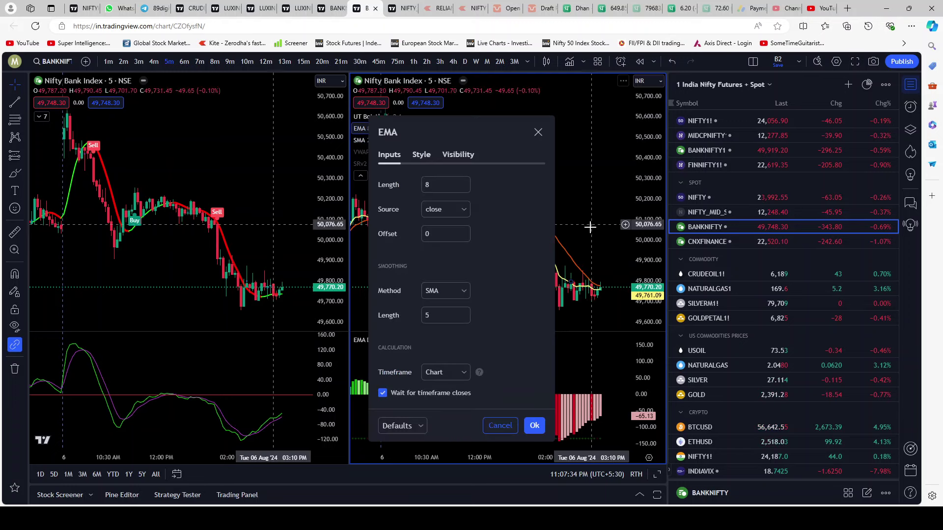
left_click(421, 156)
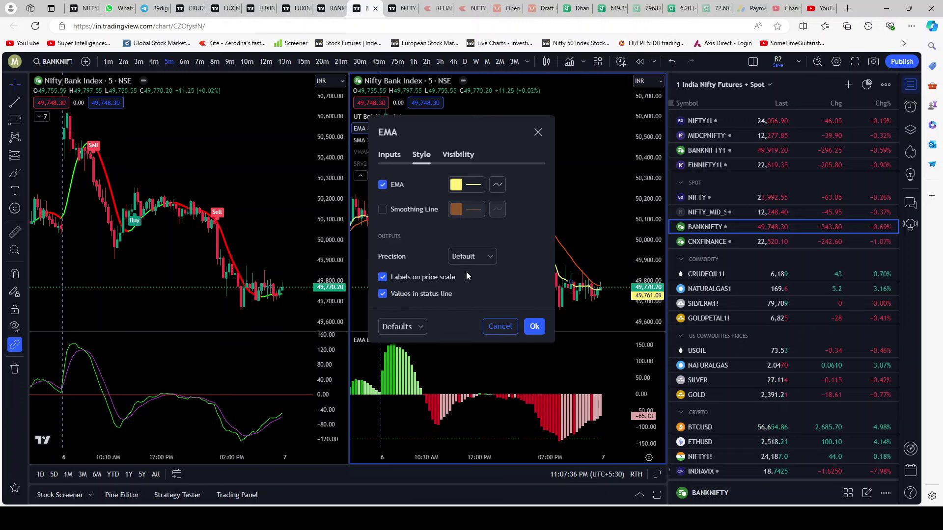
left_click(383, 277)
left_click(383, 293)
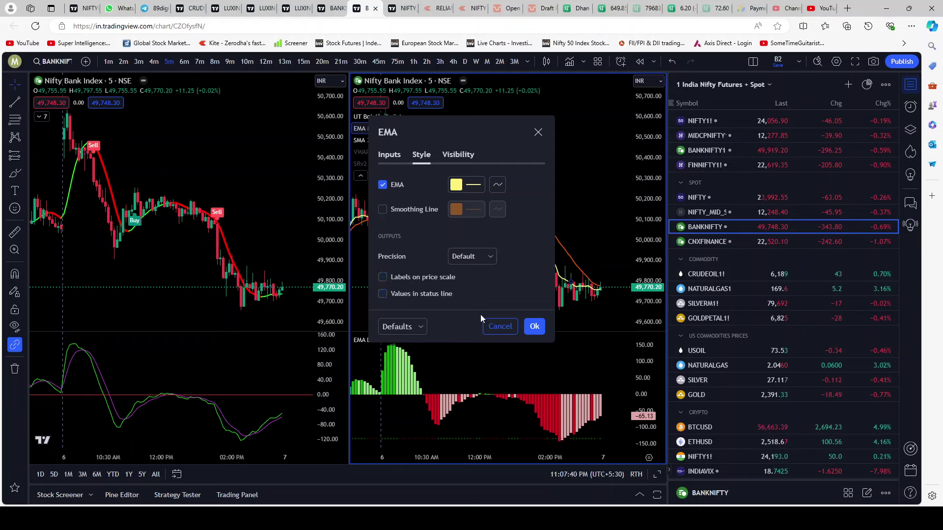
left_click(537, 327)
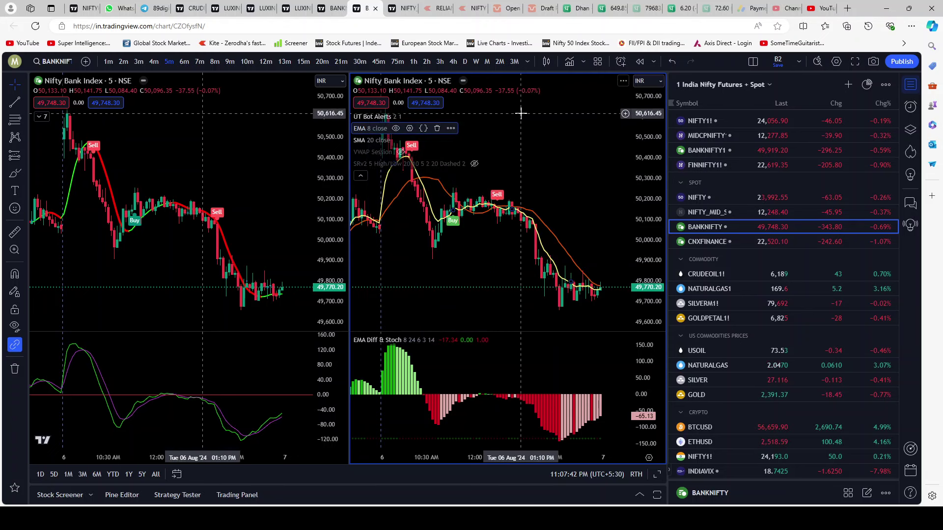
Recheck the SMA's style and output options and close them without changes
mouse_move(376, 142)
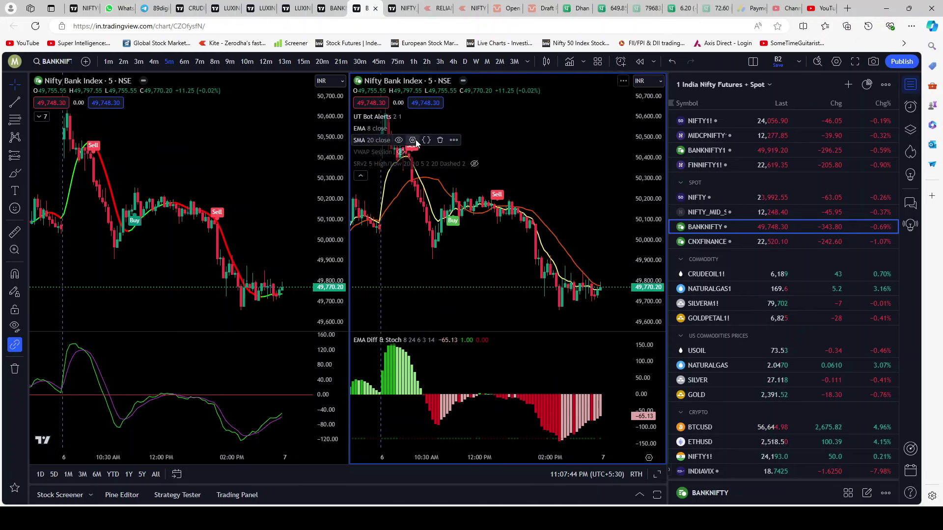
left_click(413, 140)
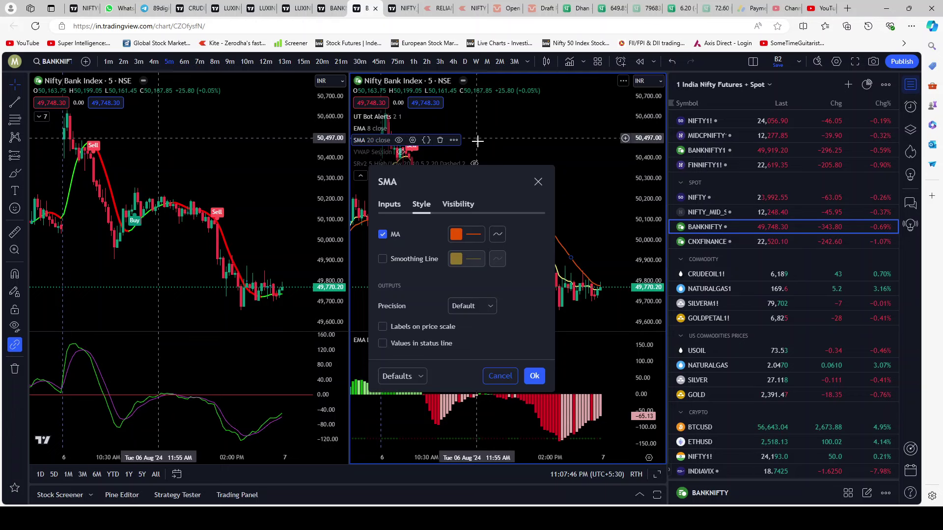
left_click(505, 378)
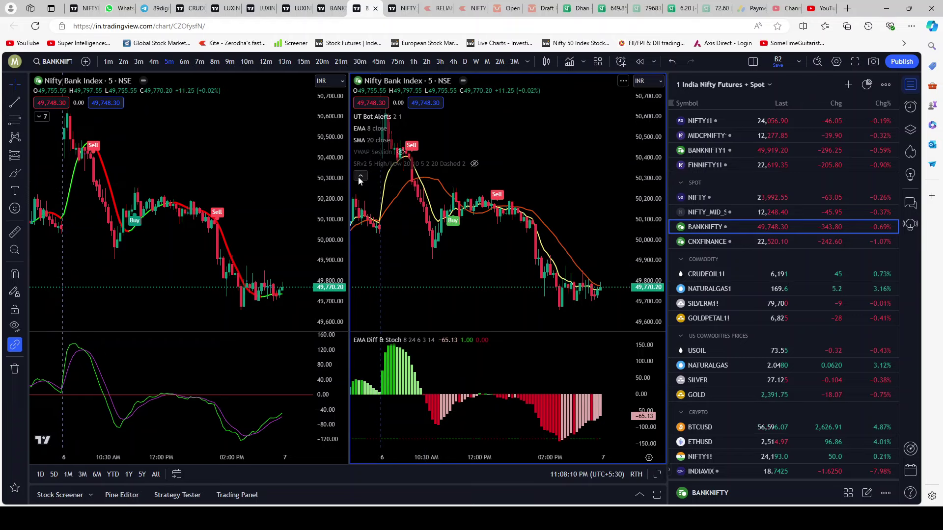
Review the EMA Diff & Stoch style settings without changes, and view the indicator's script description page
mouse_move(384, 123)
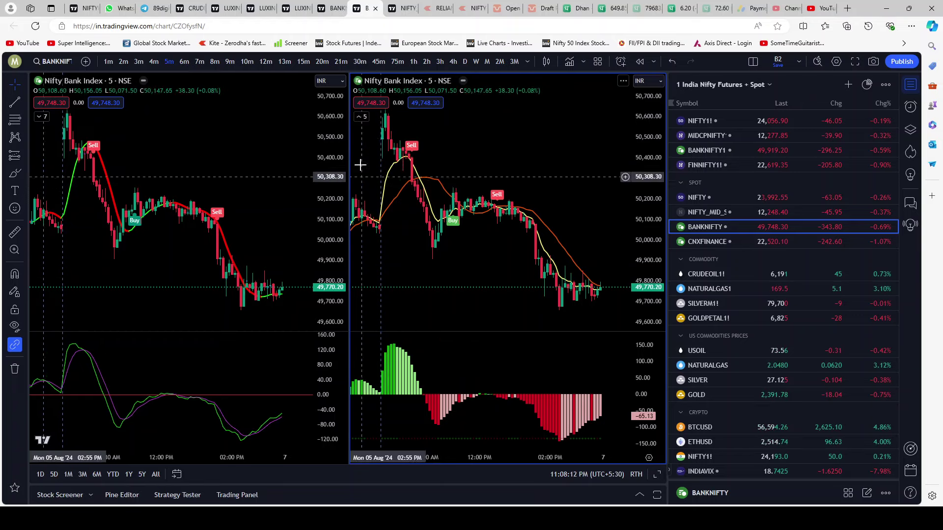
mouse_move(407, 339)
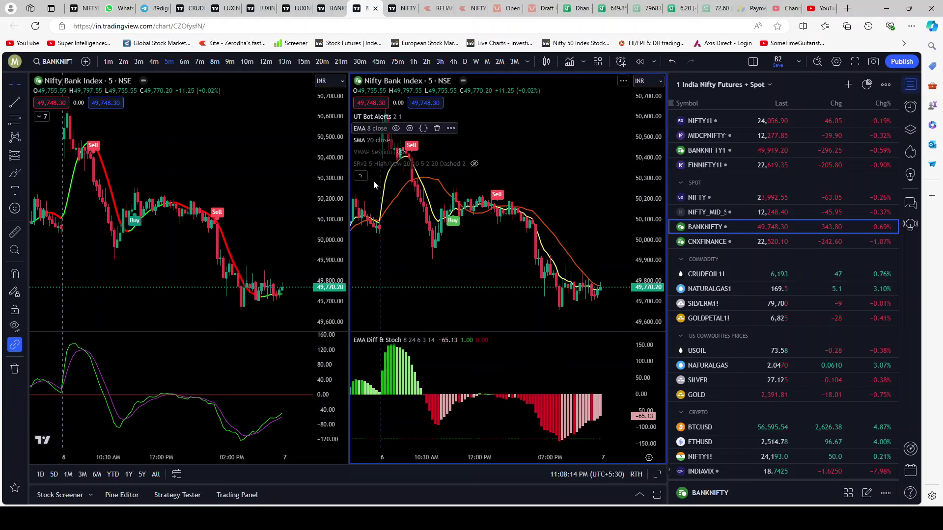
left_click(458, 341)
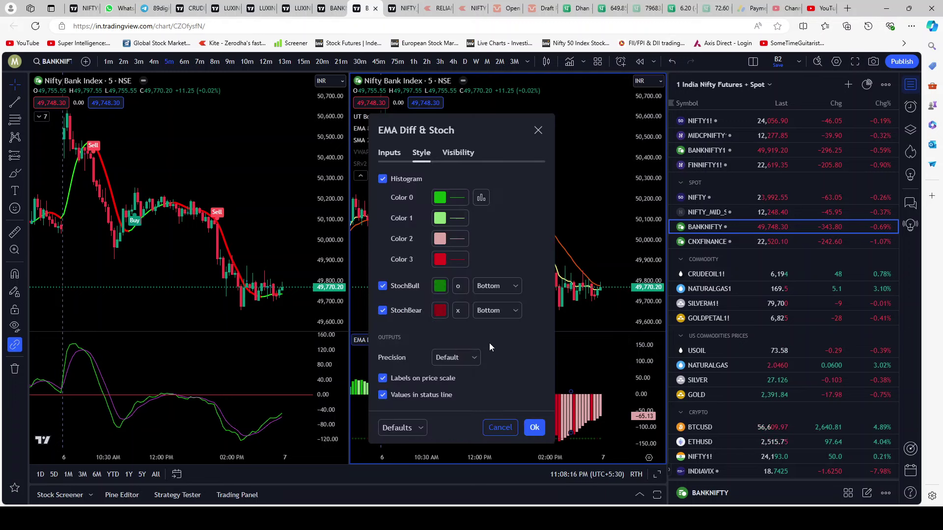
left_click(507, 433)
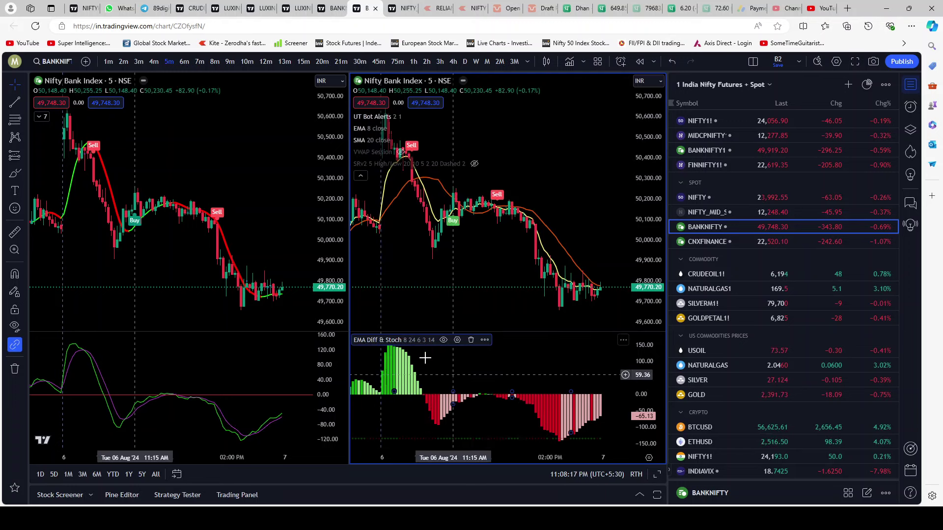
left_click(484, 340)
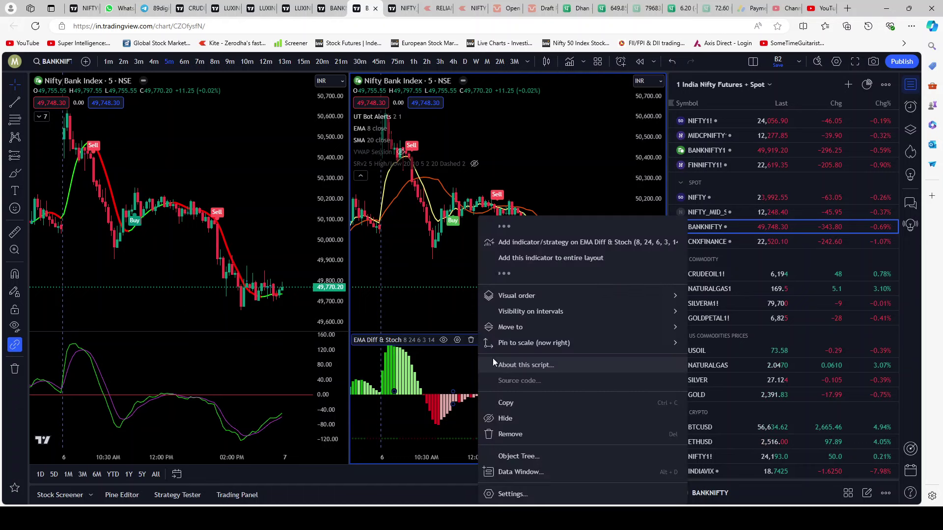
left_click(536, 365)
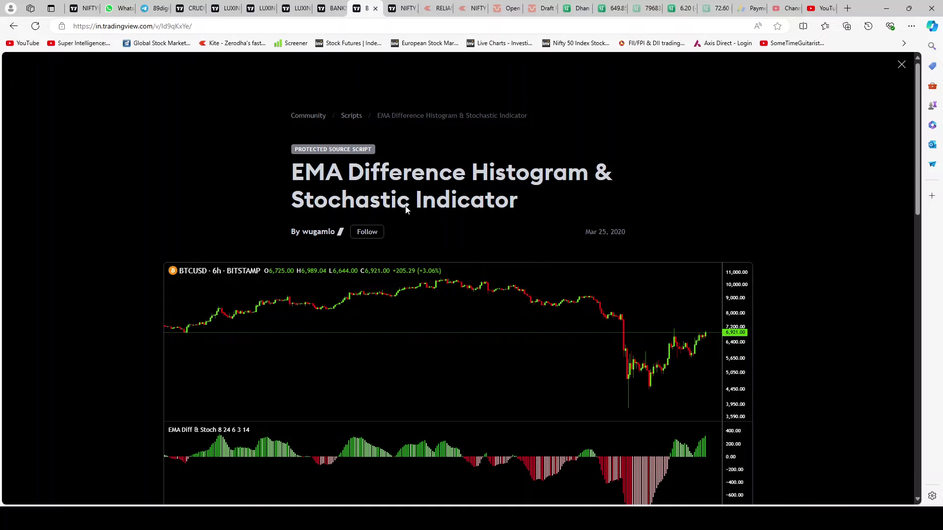
left_click(901, 64)
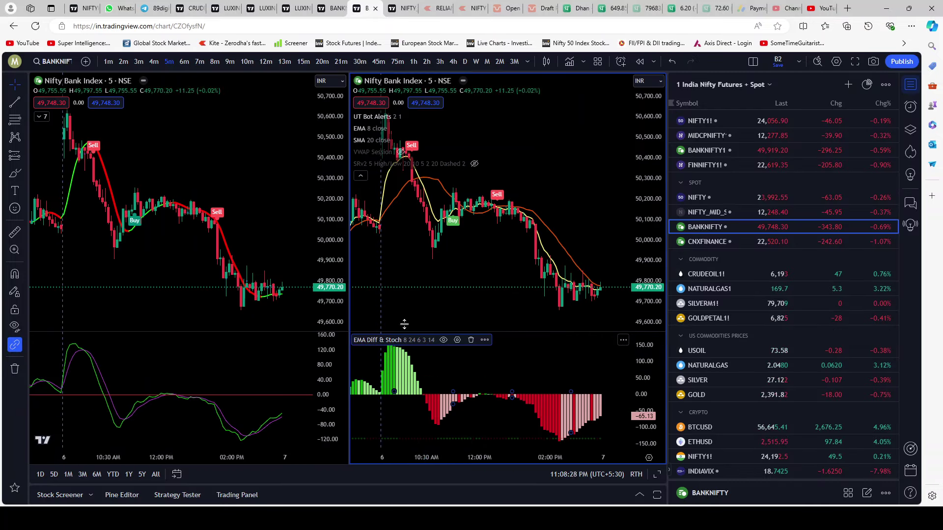
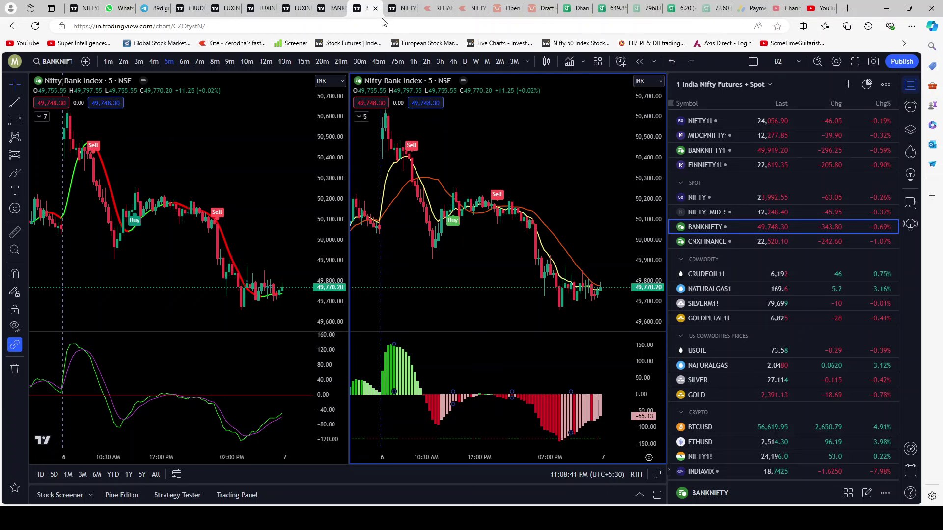
Switch to the B1 chart layout and reset the view of its second chart
left_click(334, 8)
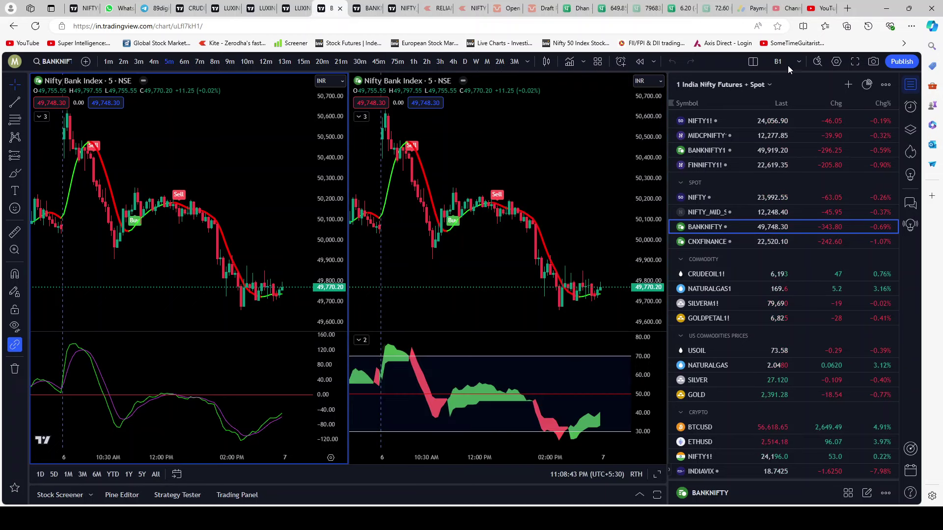
right_click(523, 137)
left_click_drag(541, 128, 531, 128)
right_click(530, 128)
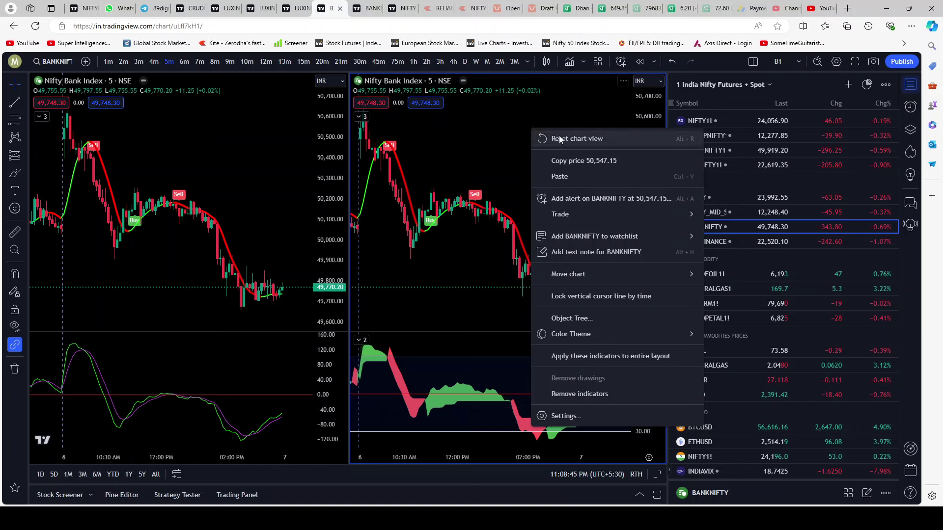
left_click(538, 130)
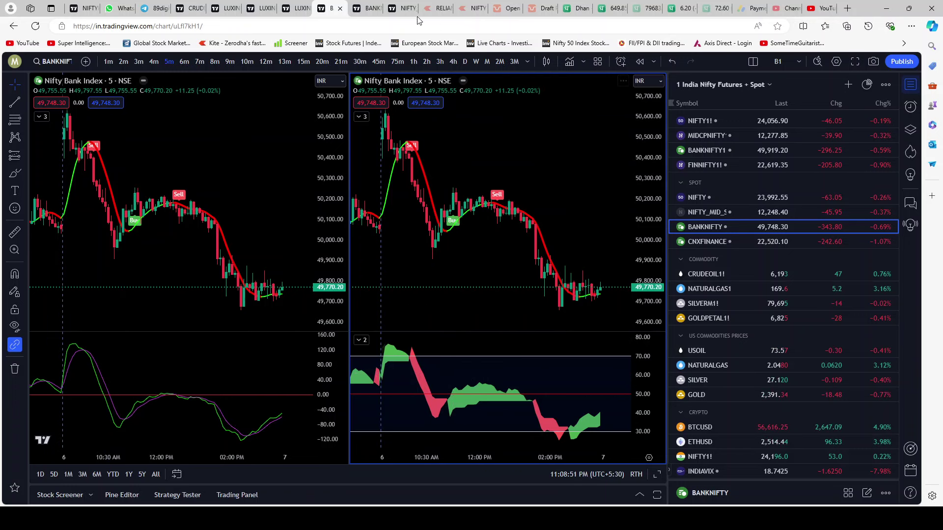
Compare the B1 and B2 layouts with the BANKNIFTY call and put option charts in Dhan's Pivot Bank layout
left_click(365, 9)
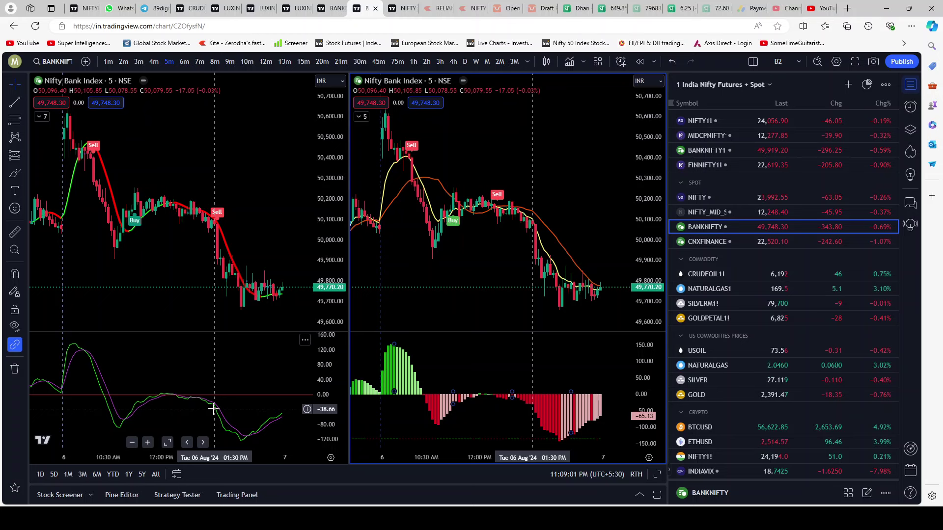
key("ctrl+shift+Tab")
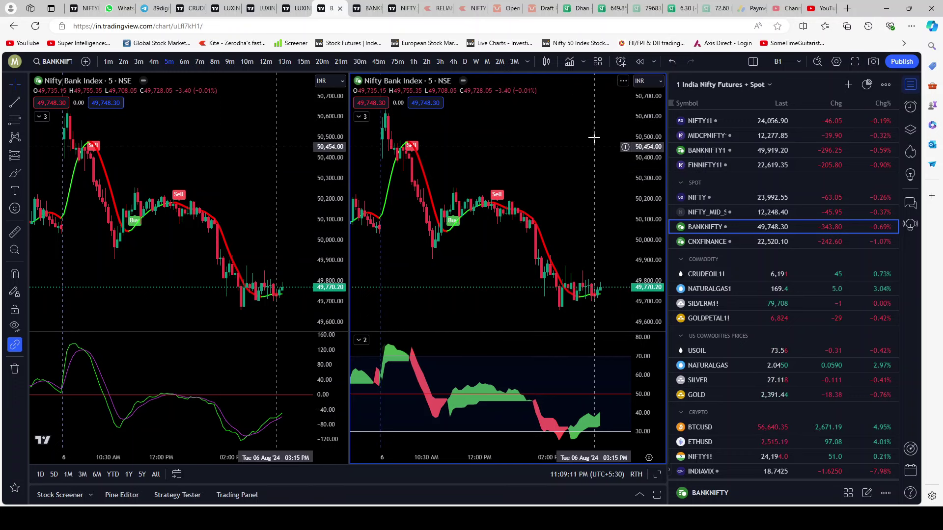
left_click(615, 10)
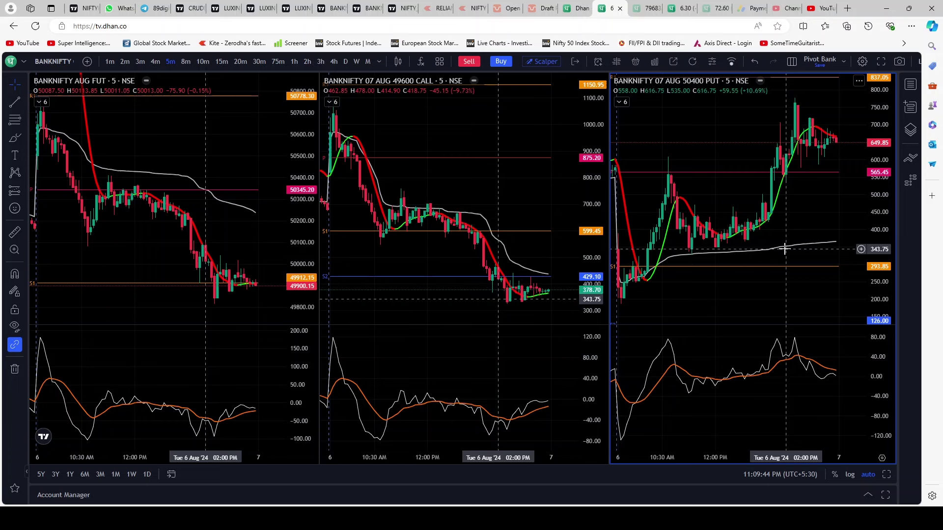
left_click(328, 8)
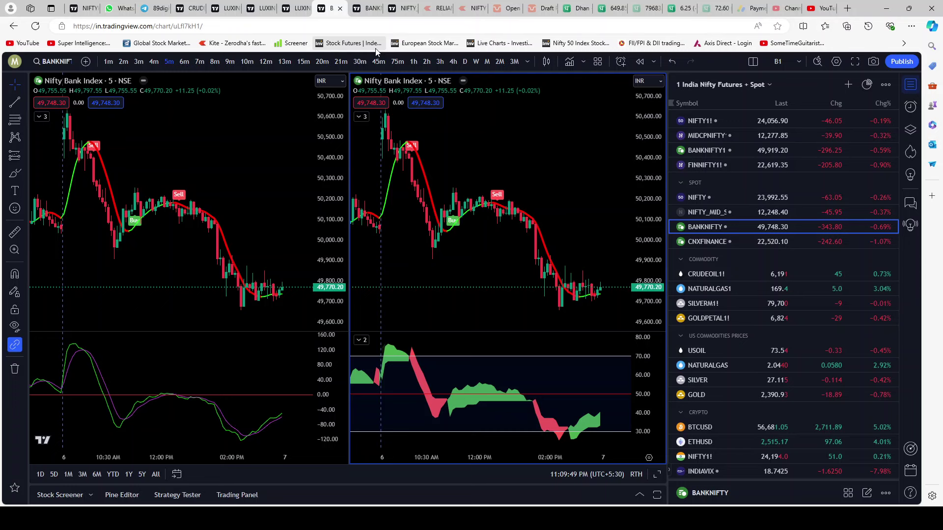
left_click(367, 8)
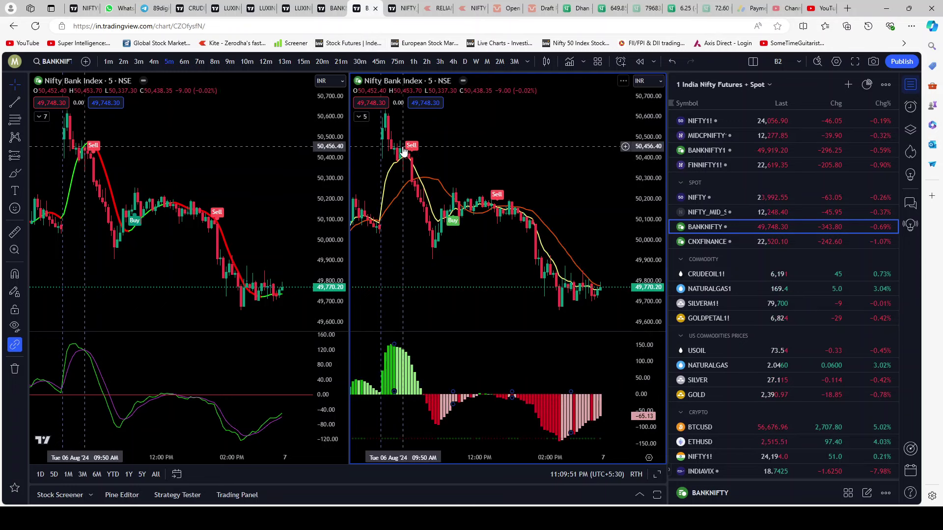
Switch to Dhan's Pivot Bank layout and expand the indicator legend on the BANKNIFTY AUG FUT chart
left_click(609, 8)
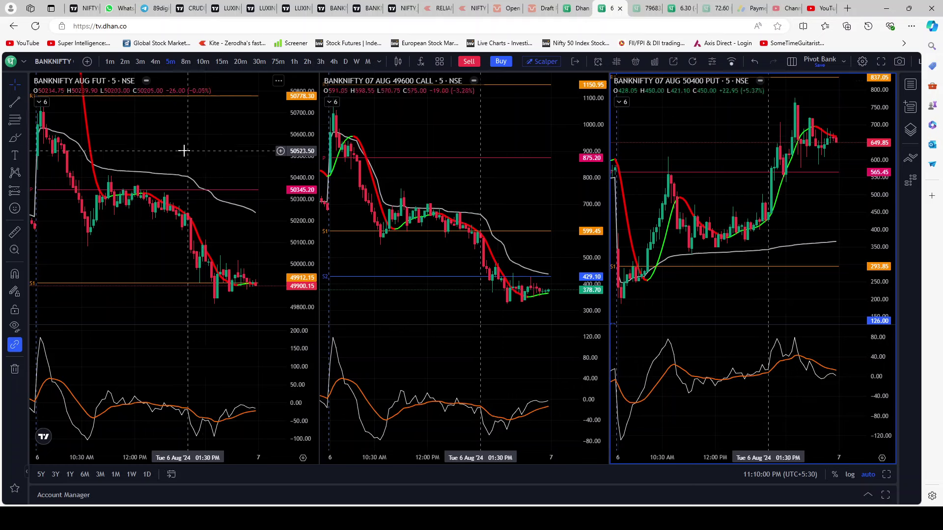
left_click(43, 102)
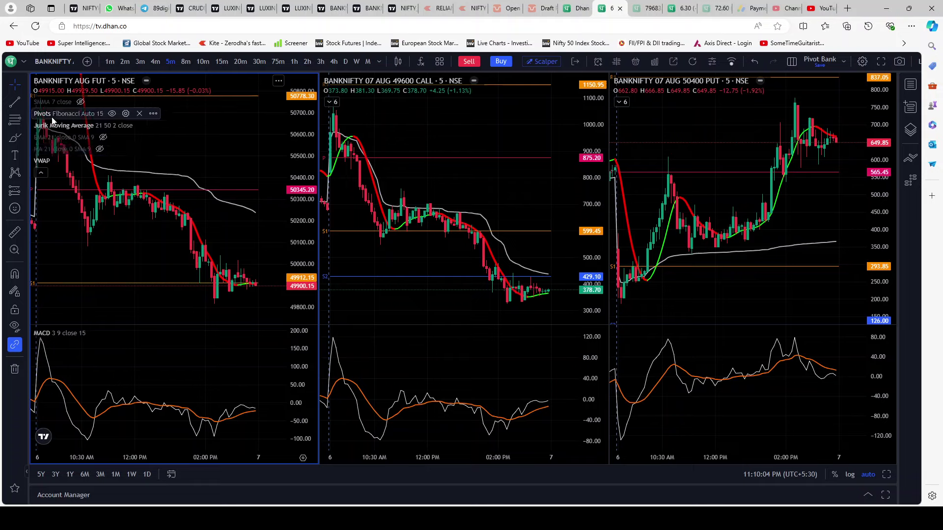
Review the inputs and style settings of the Pivots indicator on the BANKNIFTY AUG FUT chart without changing them
mouse_move(61, 130)
left_click(125, 114)
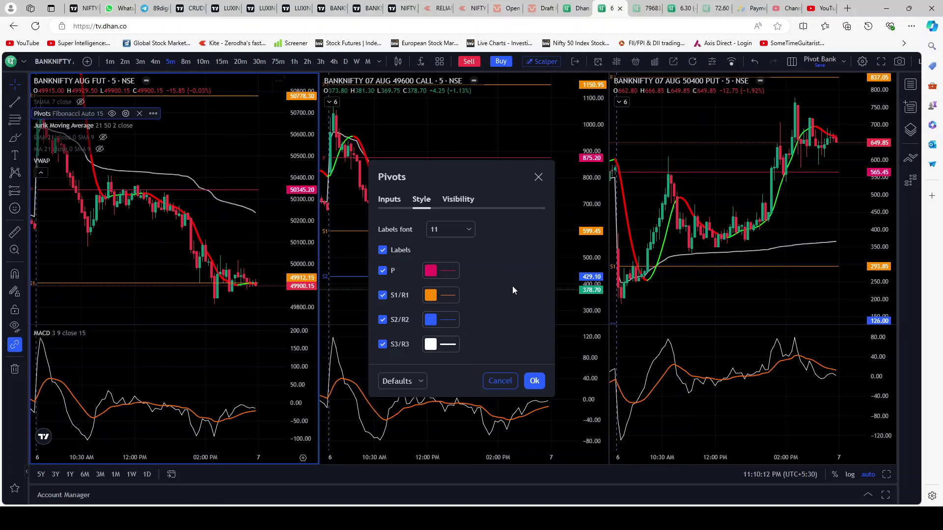
left_click(396, 202)
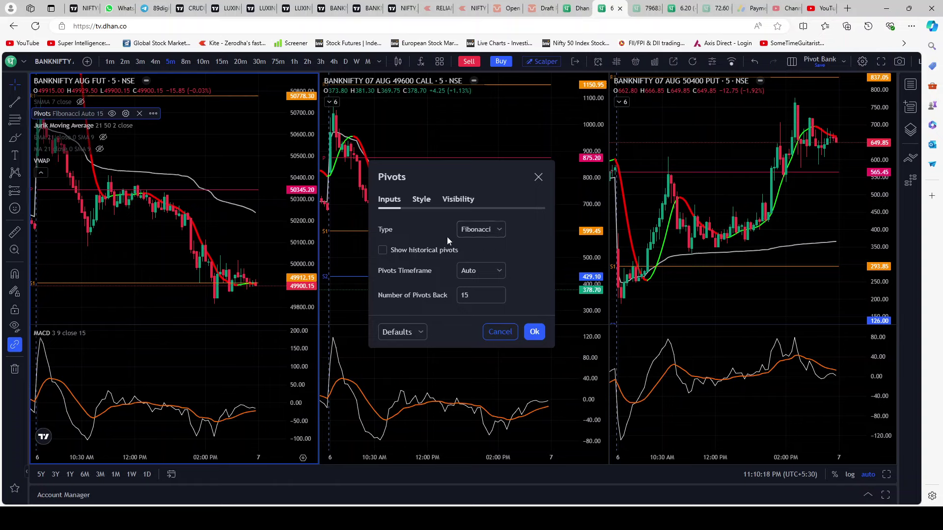
left_click(420, 198)
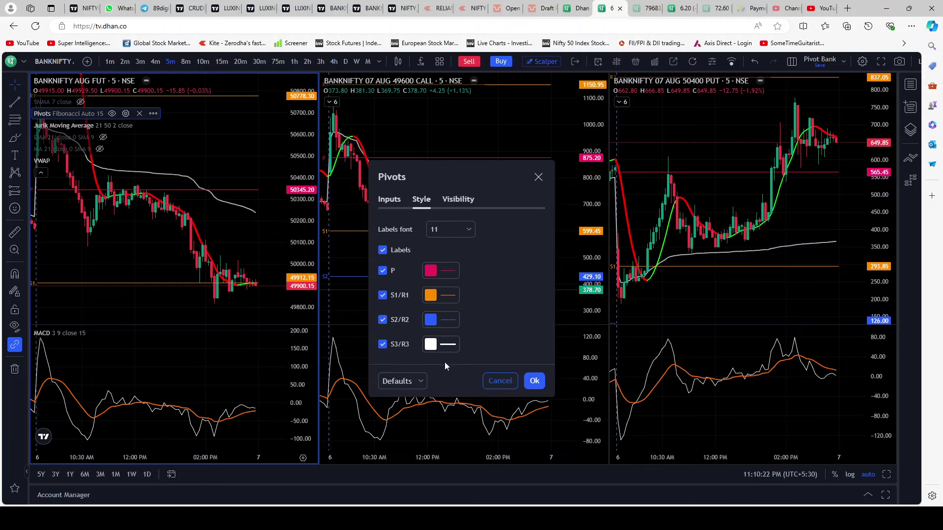
left_click(499, 382)
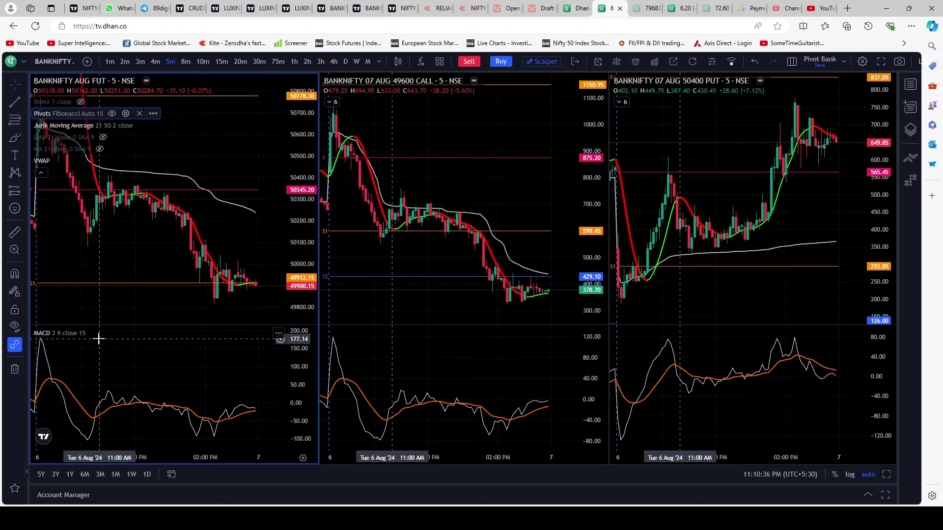
Check the indicator list on the BANKNIFTY AUG FUT chart once more and leave its legend collapsed
left_click(41, 173)
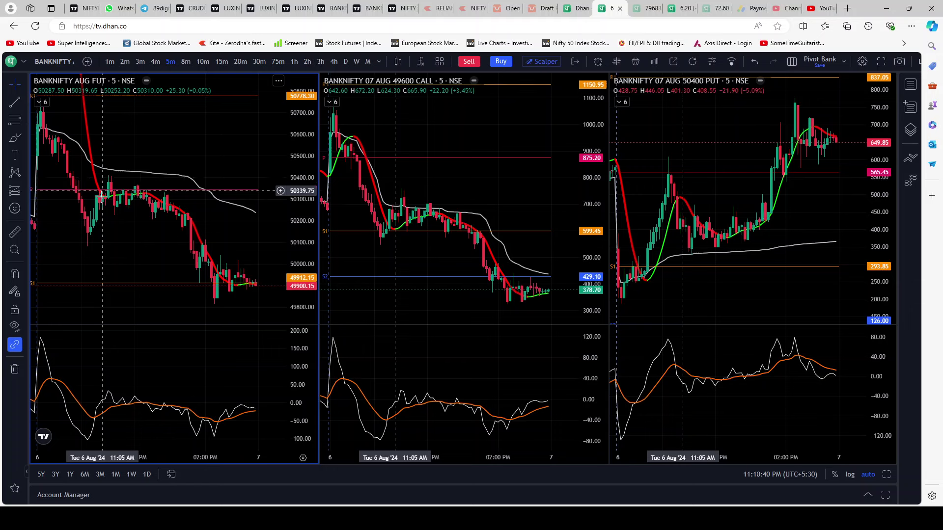
left_click(41, 102)
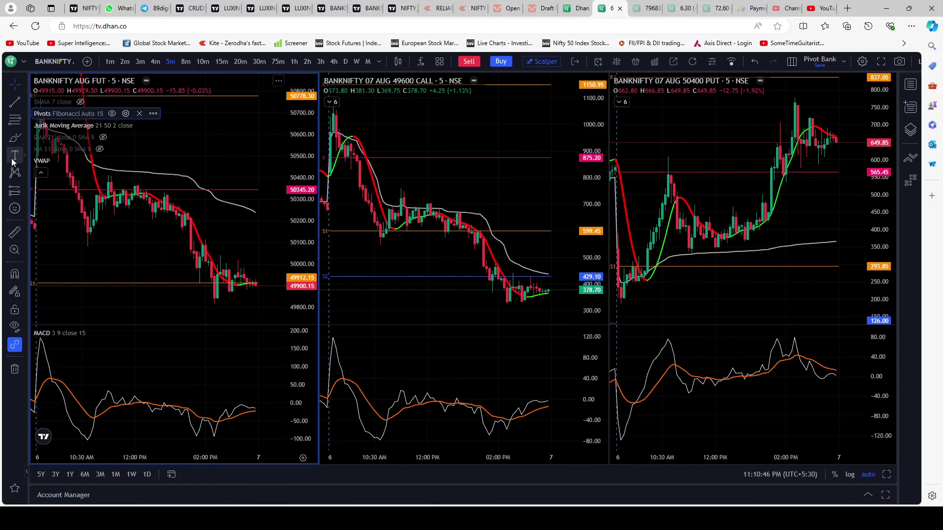
left_click(40, 174)
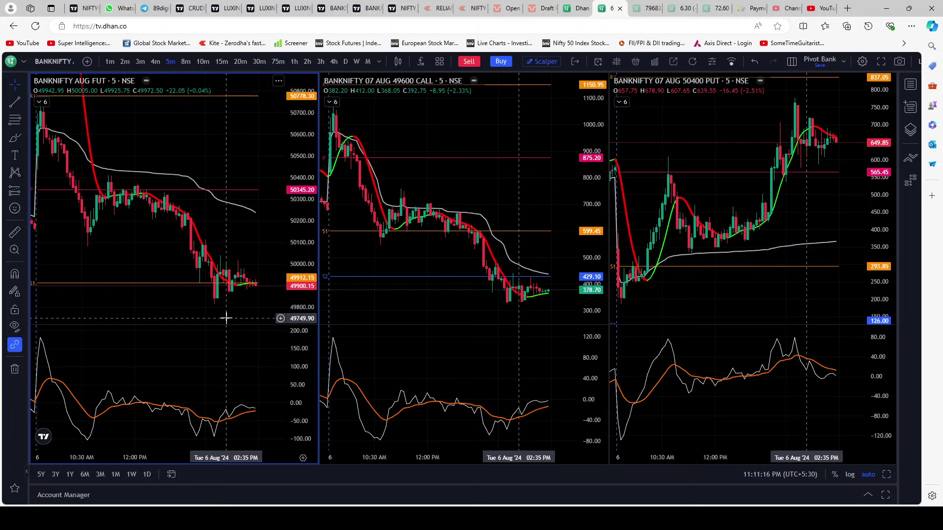
Compare the Nifty Bank Index charts in TradingView's B1 and B2 layouts, ending on B1
left_click(338, 9)
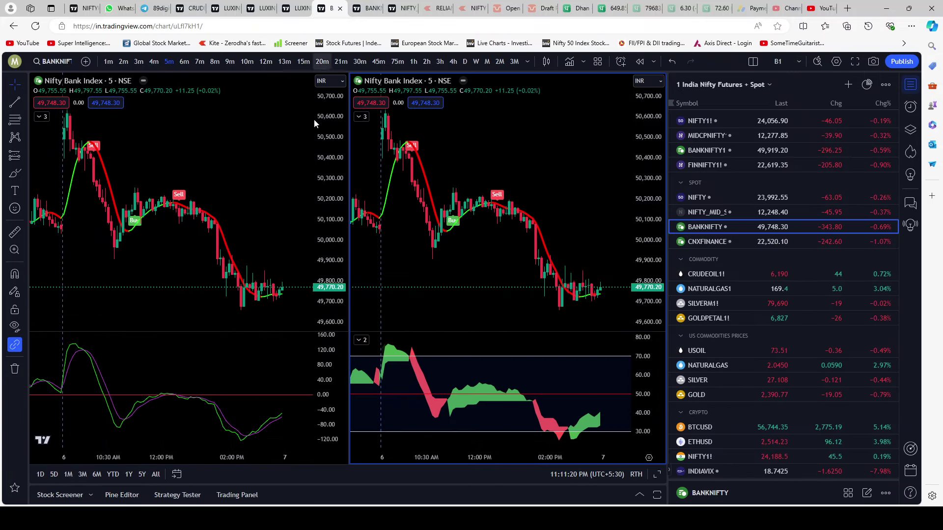
left_click(359, 8)
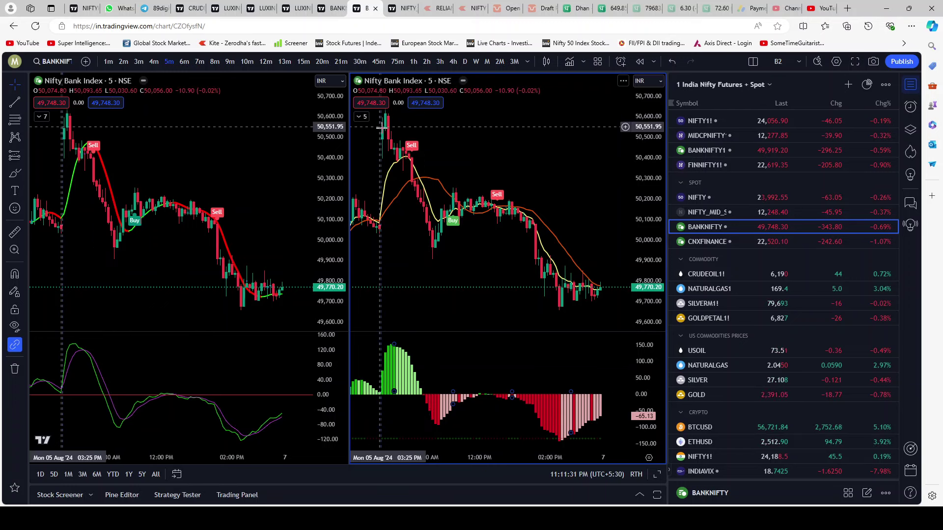
left_click(339, 12)
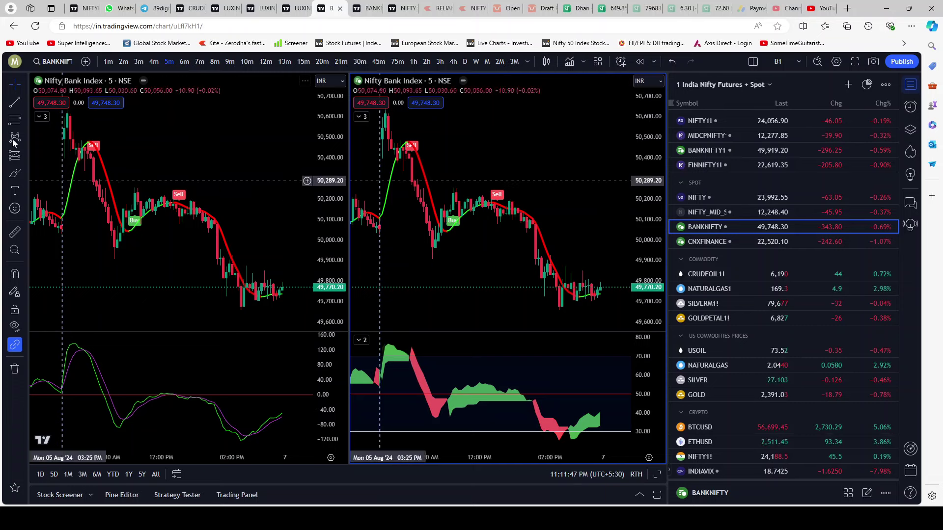
Switch both charts of the B1 layout to the NIFTY spot index
left_click(219, 158)
left_click(726, 198)
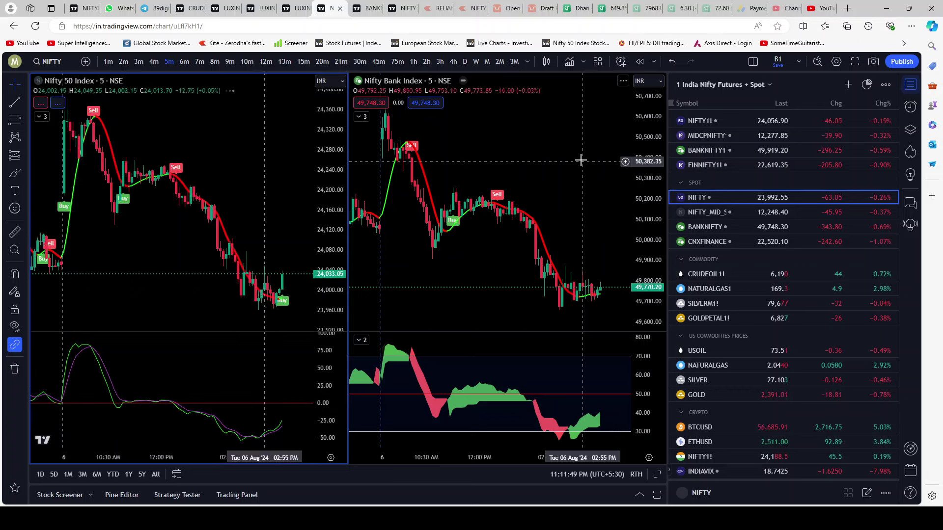
left_click(702, 195)
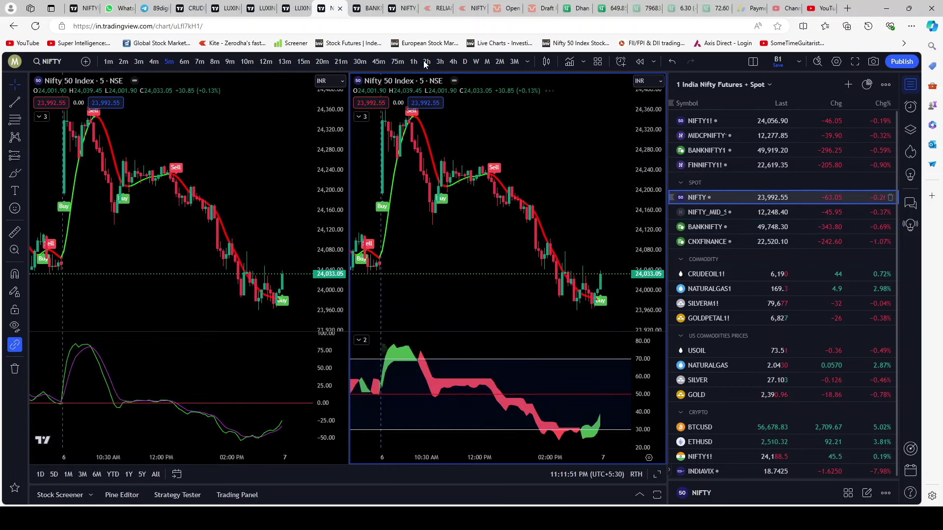
Open the B2 layout and switch both of its charts to the NIFTY spot index
key("Down")
key("Down")
left_click(710, 198)
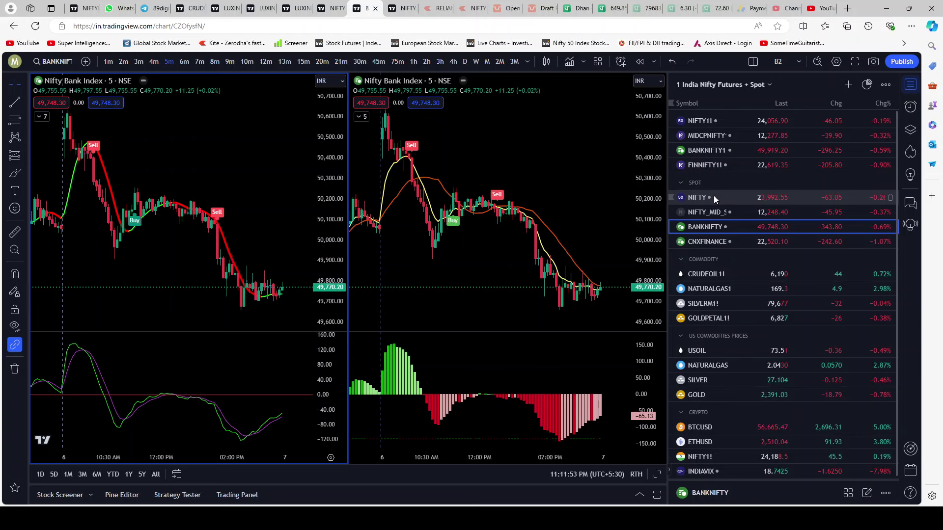
left_click(476, 133)
key("Up")
key("Up")
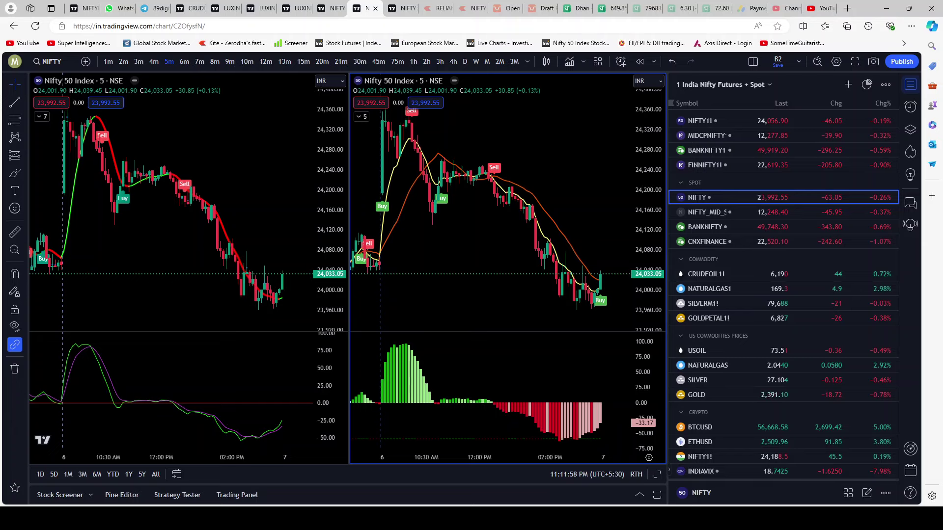